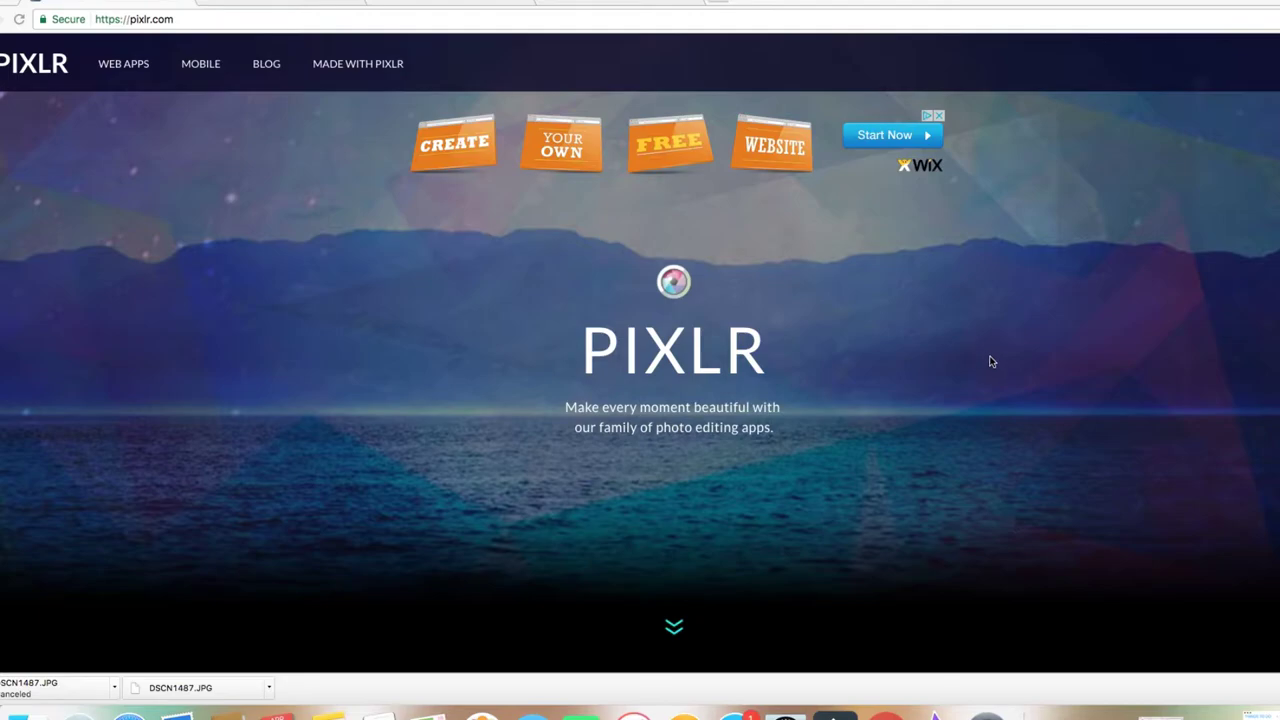
Scroll pixlr.com down to the section presenting the Pixlr Editor and Pixlr Express web apps
{"action": "scroll", "coordinate": [995, 356], "scroll_direction": "down", "scroll_amount": 1}
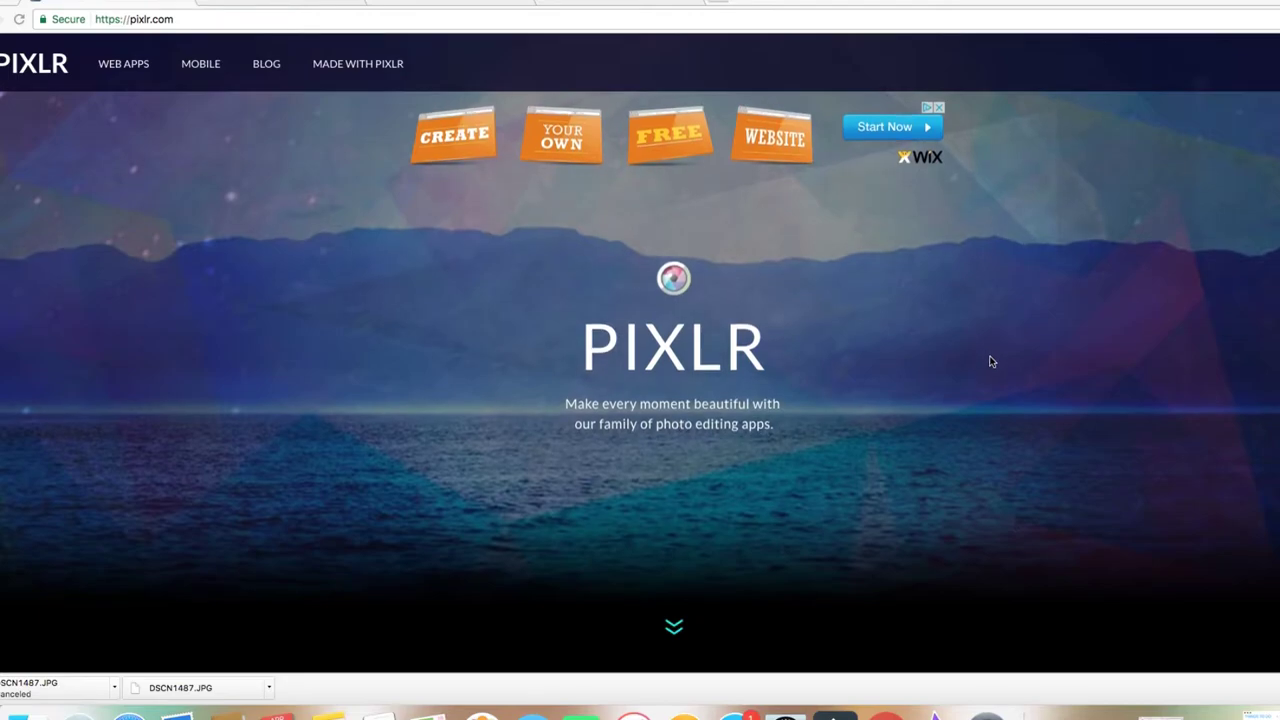
{"action": "left_click", "coordinate": [675, 637]}
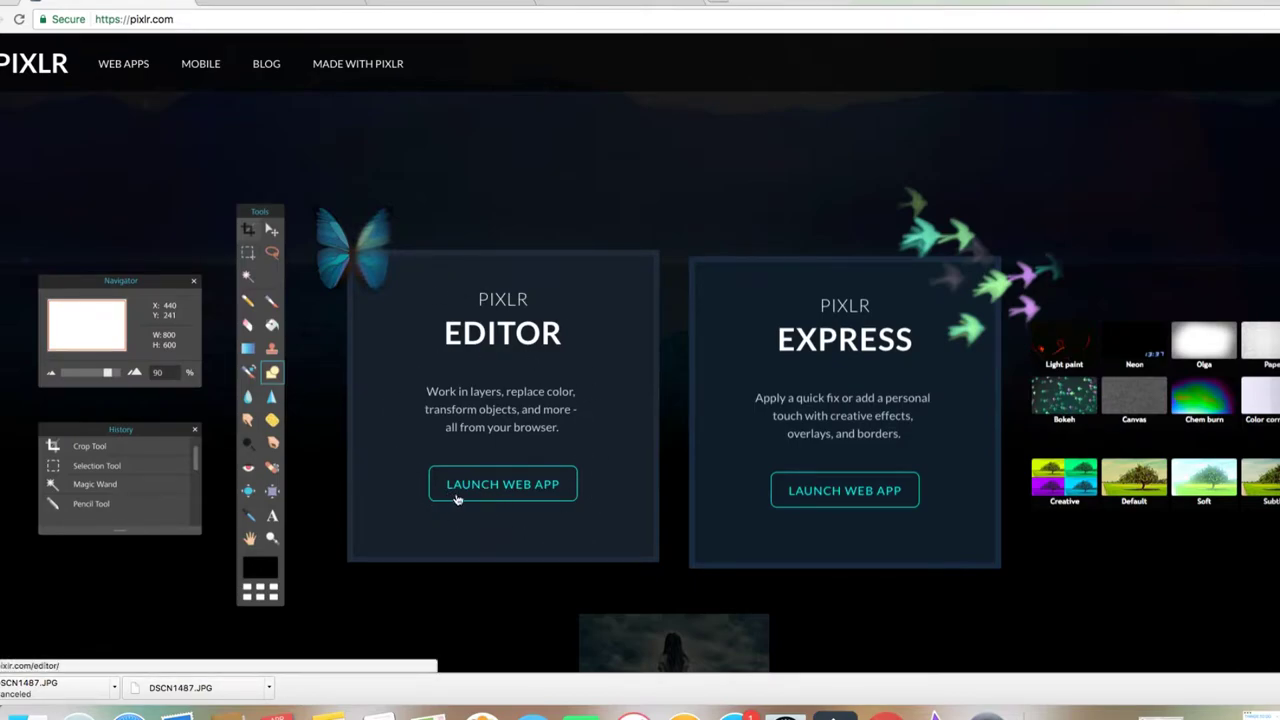
Launch the Pixlr Editor web app and create a new 800 x 600 image with Transparent ticked
{"action": "left_click", "coordinate": [529, 489]}
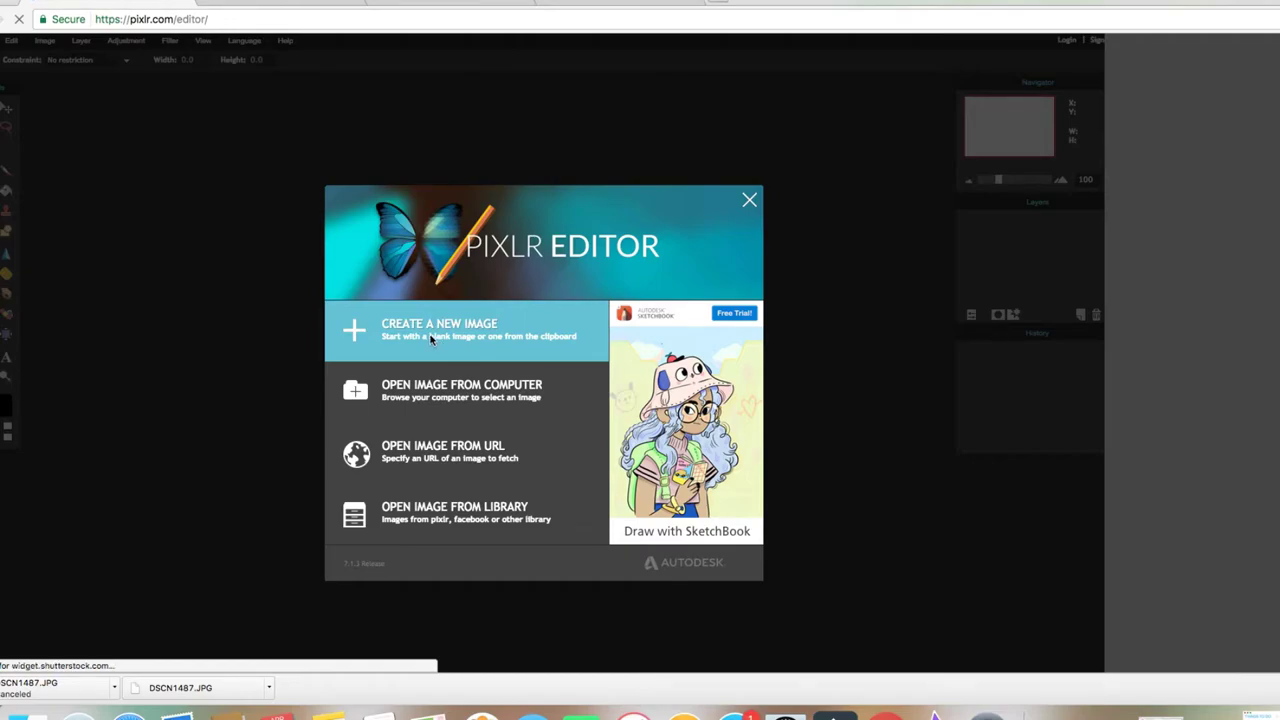
{"action": "left_click", "coordinate": [432, 339]}
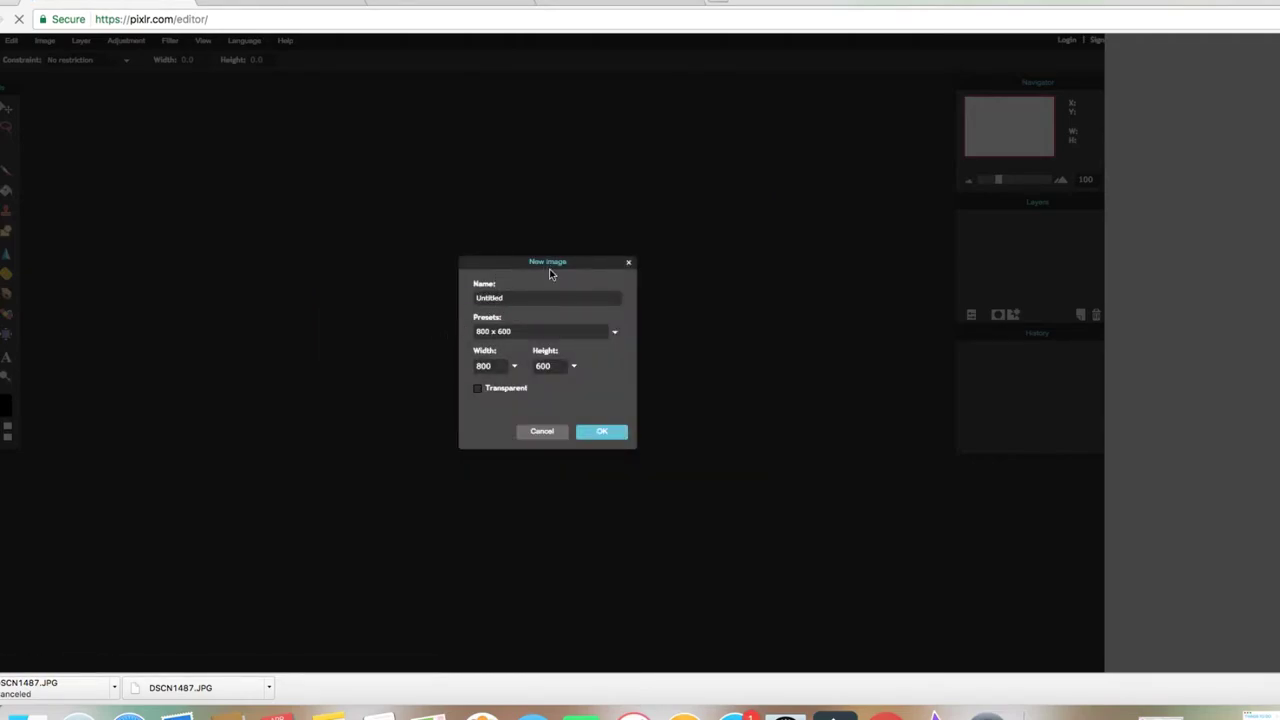
{"action": "left_click", "coordinate": [530, 336]}
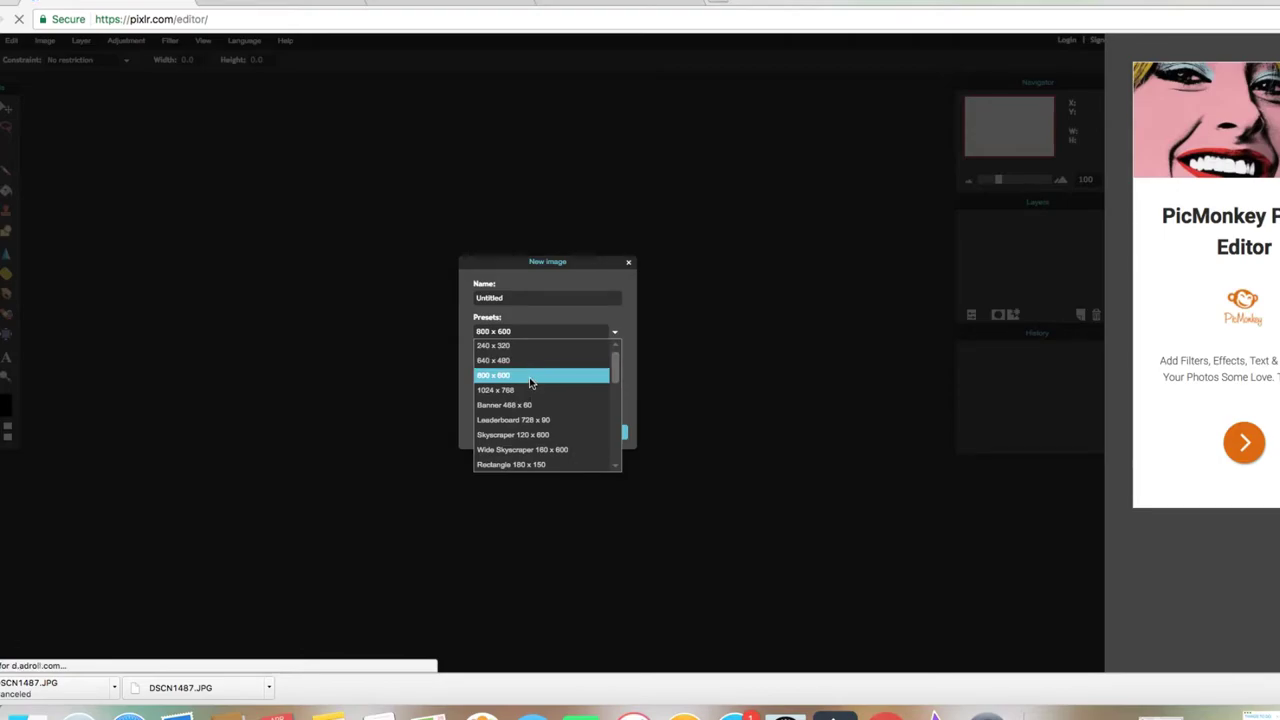
{"action": "left_click", "coordinate": [530, 377]}
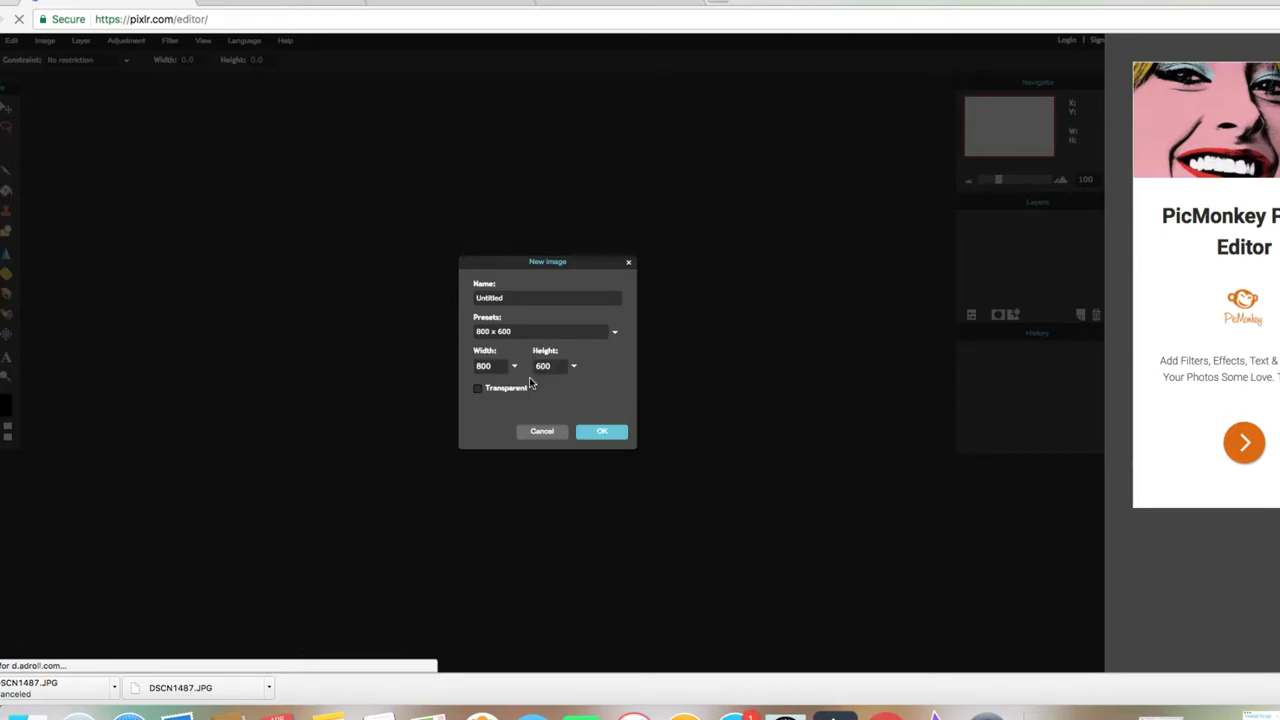
{"action": "left_click", "coordinate": [478, 389]}
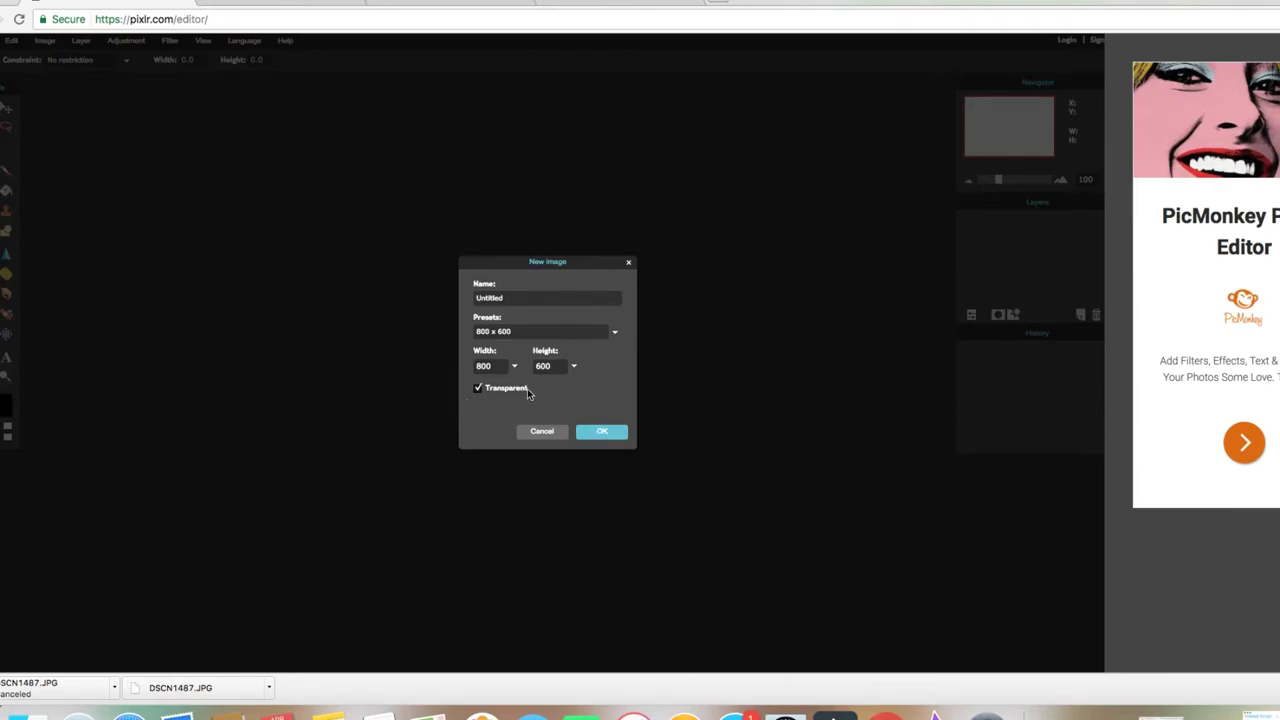
{"action": "left_click", "coordinate": [604, 435]}
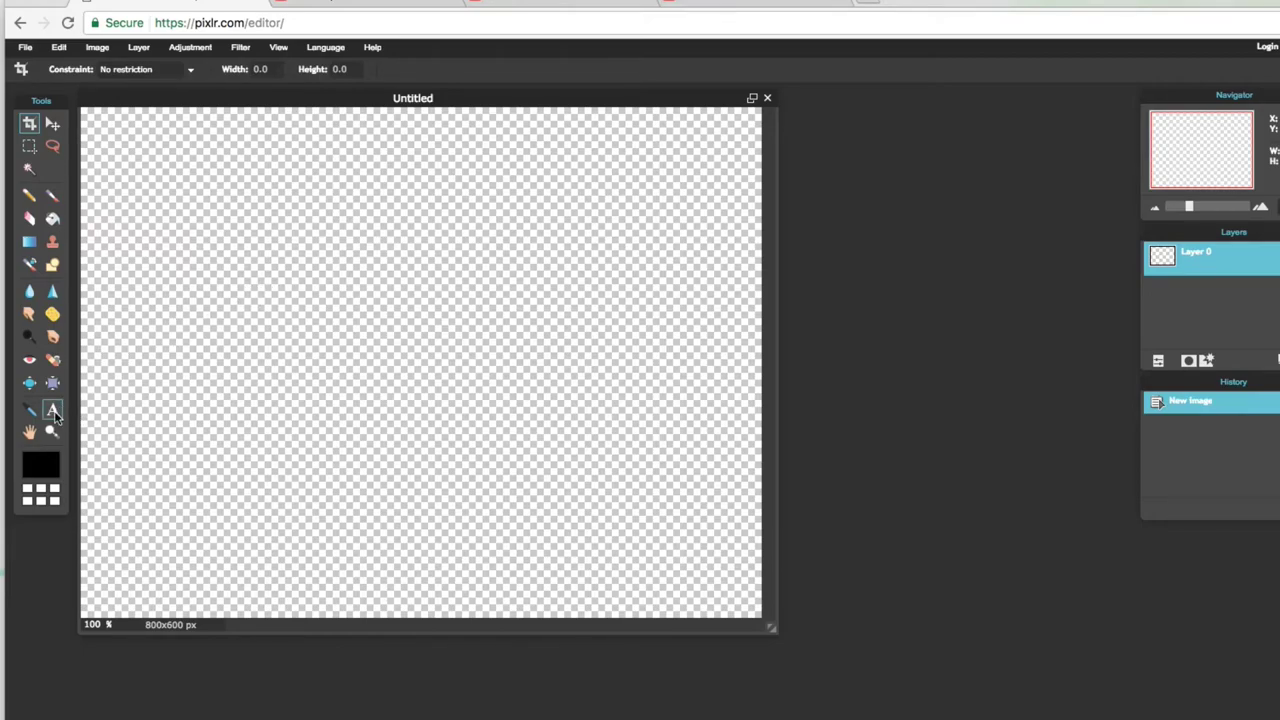
Type SPANGLISH on the canvas, raise its size to 130, and place it at upper left
{"action": "left_click", "coordinate": [54, 412]}
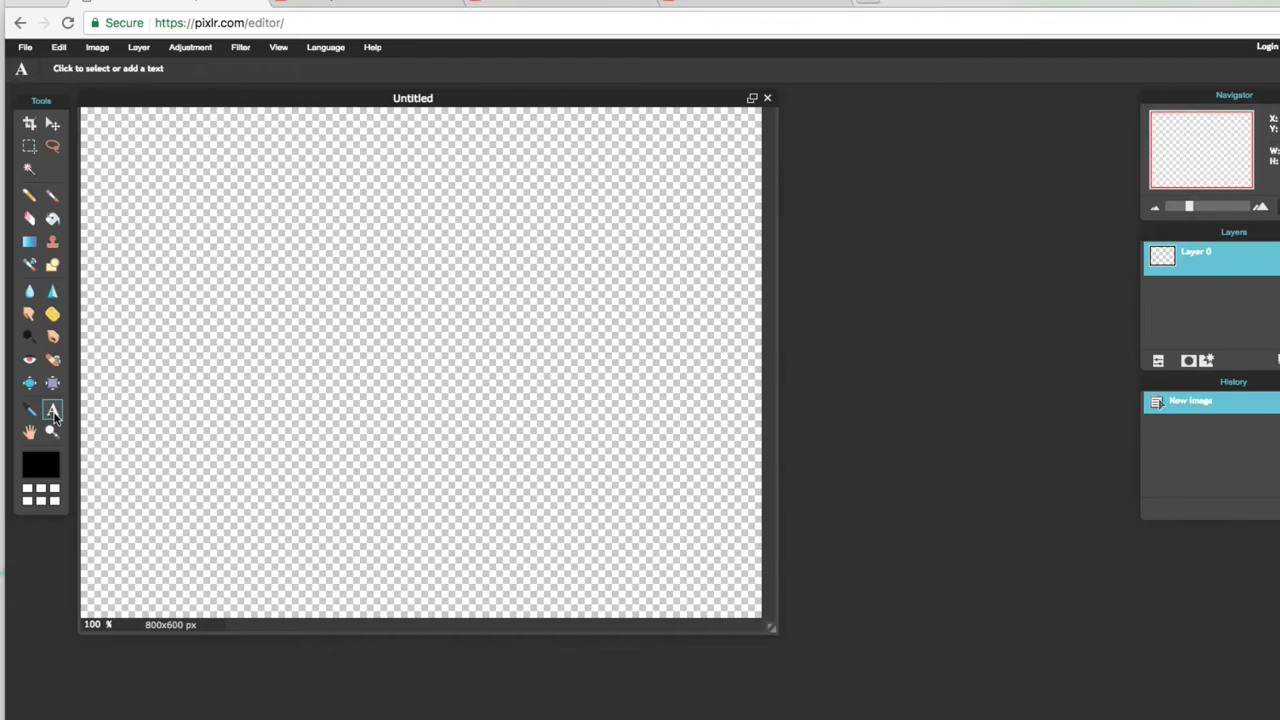
{"action": "left_click", "coordinate": [457, 350]}
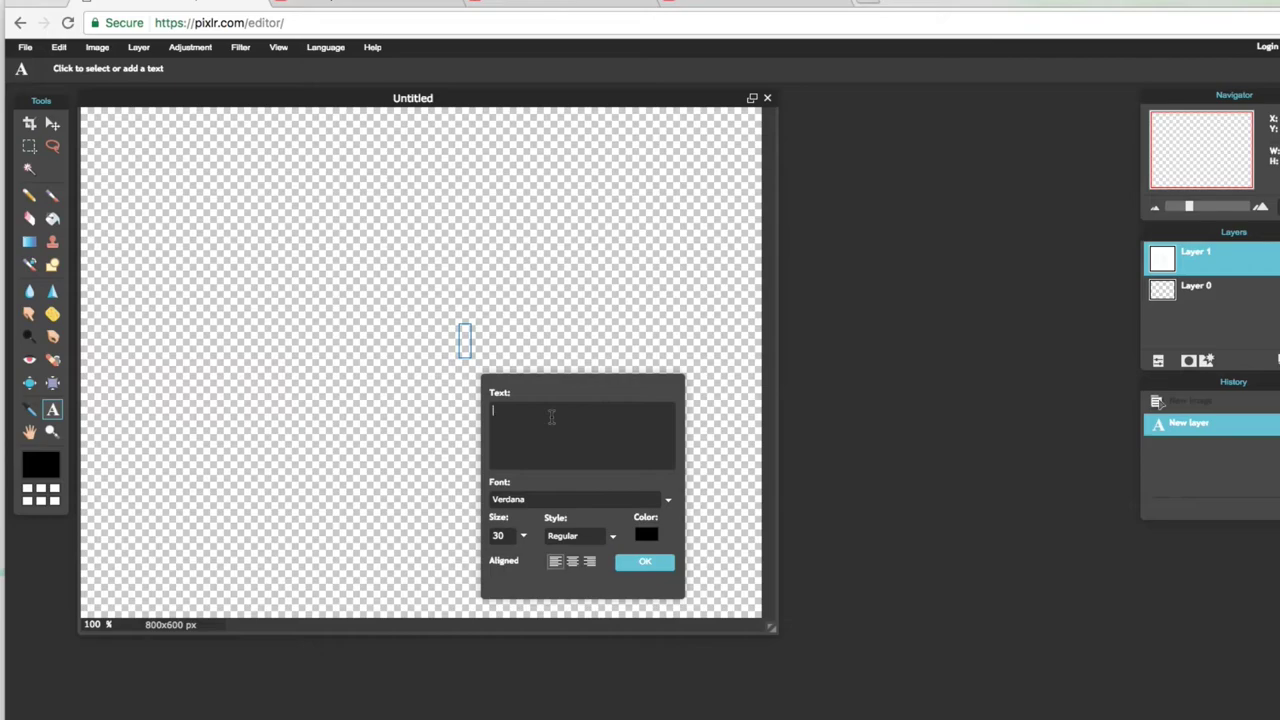
{"action": "type", "text": "SPANGLI"}
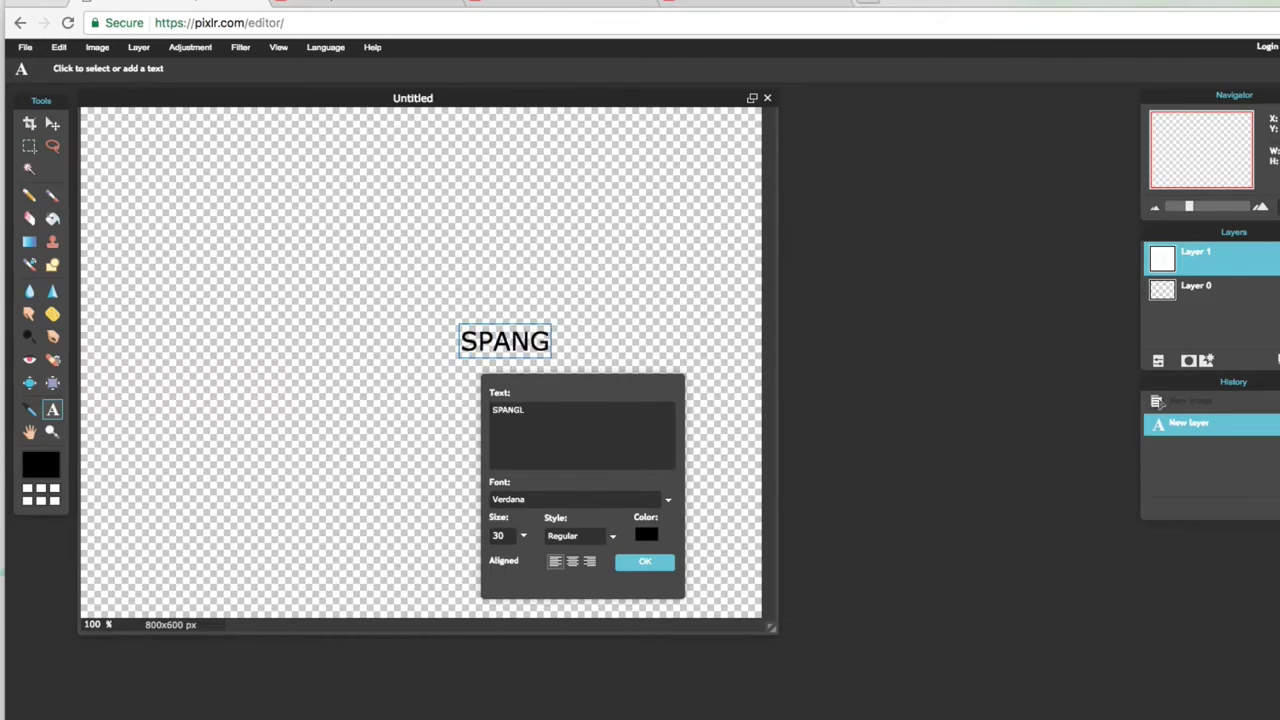
{"action": "type", "text": "SH"}
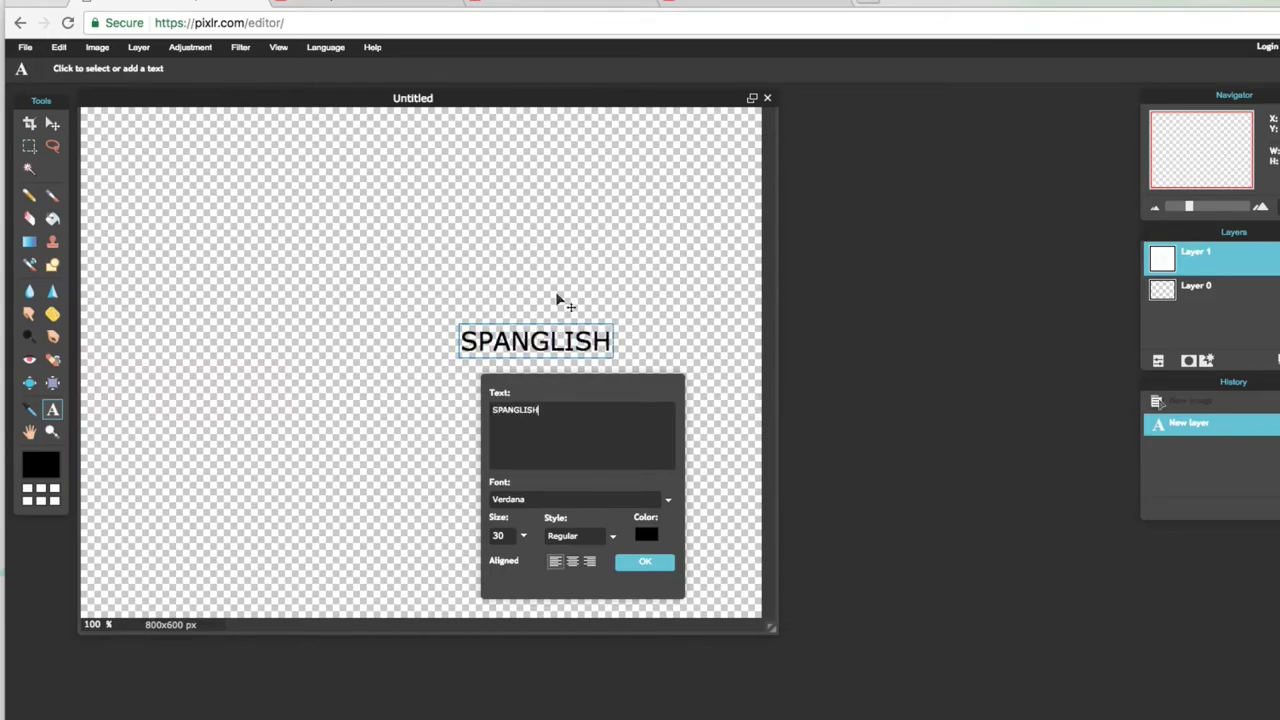
{"action": "left_click_drag", "start_coordinate": [510, 335], "coordinate": [364, 258]}
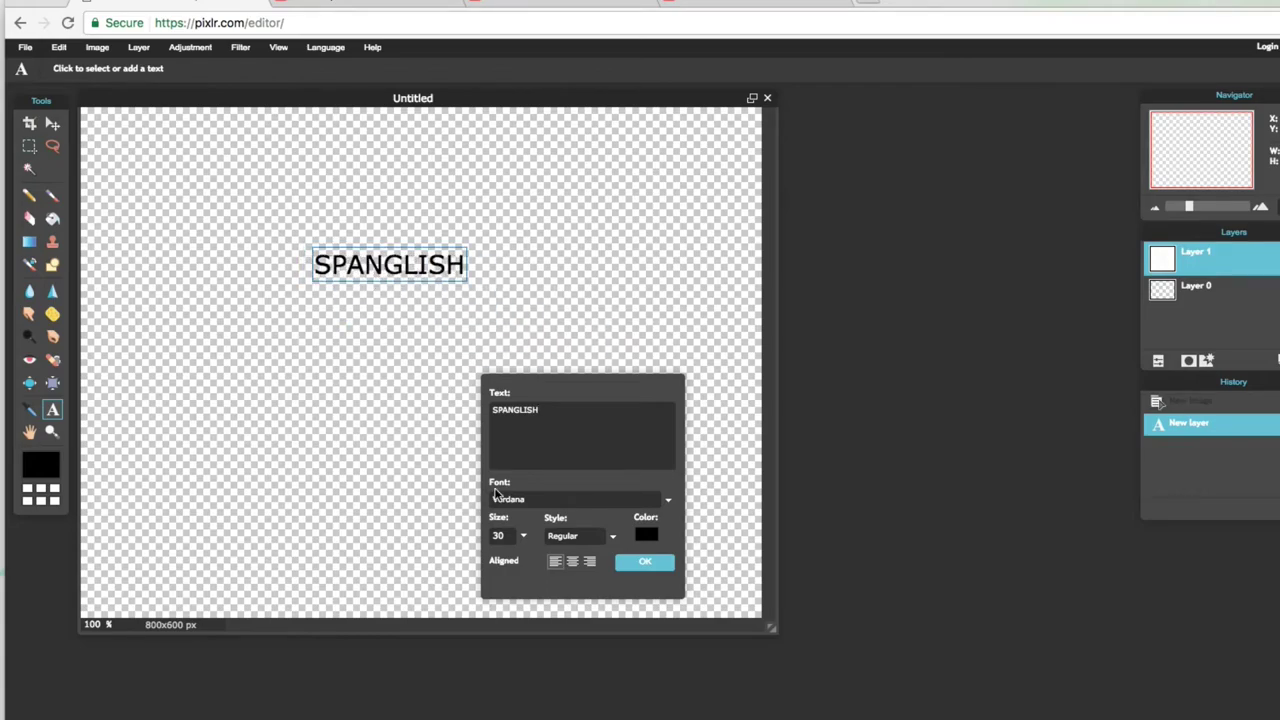
{"action": "left_click", "coordinate": [522, 535]}
{"action": "left_click_drag", "start_coordinate": [466, 558], "coordinate": [531, 566]}
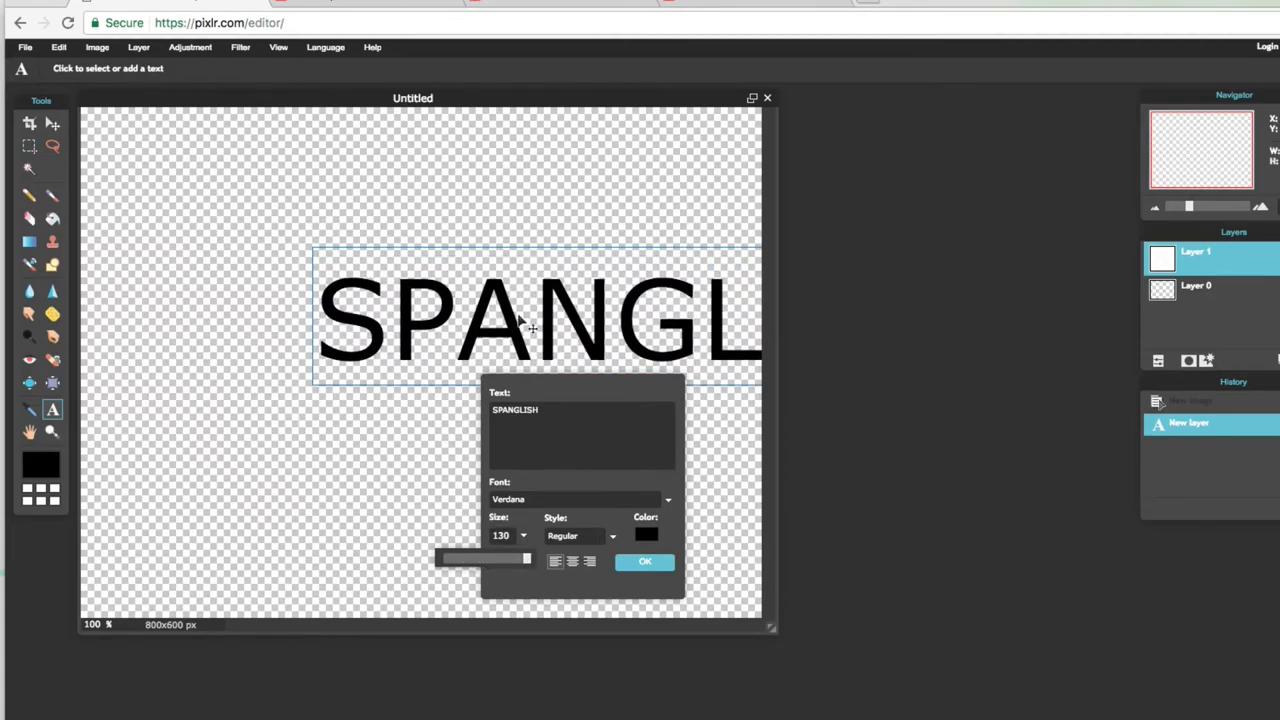
{"action": "left_click_drag", "start_coordinate": [537, 266], "coordinate": [313, 214]}
Change the SPANGLISH text colour to bright cyan
{"action": "left_click", "coordinate": [647, 536]}
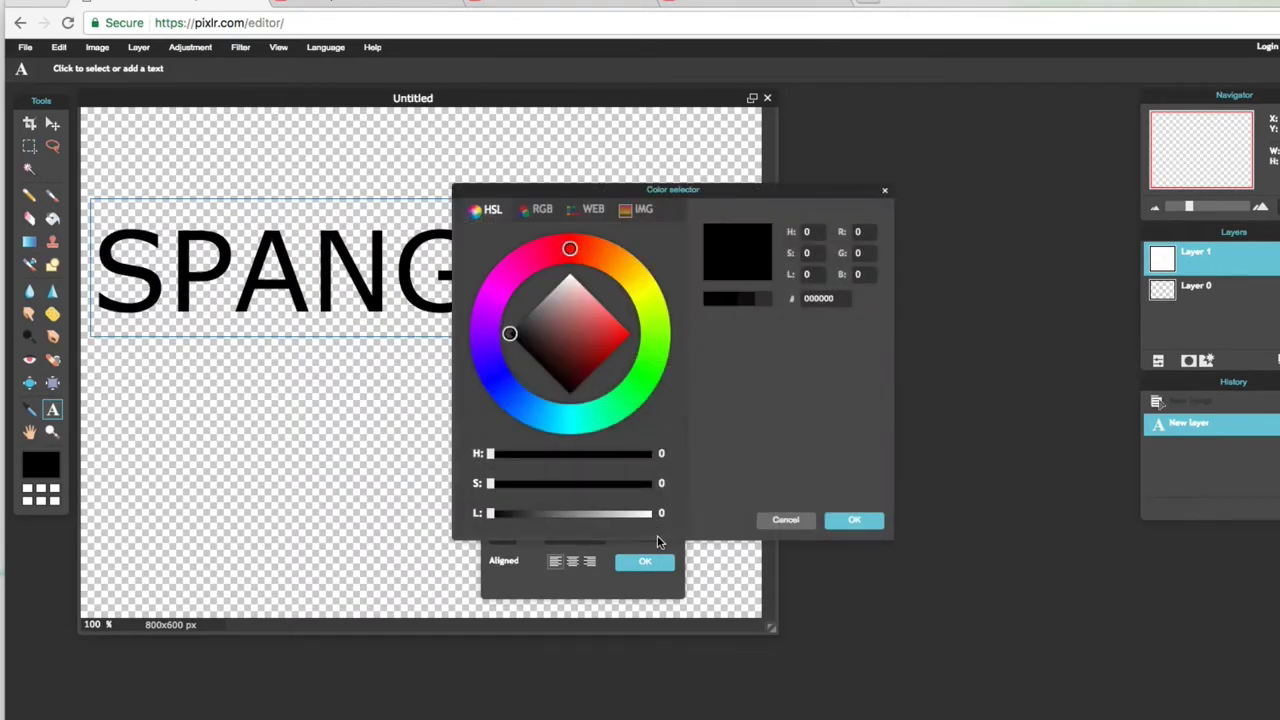
{"action": "left_click", "coordinate": [568, 284]}
{"action": "mouse_move", "coordinate": [568, 284]}
{"action": "left_mouse_down"}
{"action": "mouse_move", "coordinate": [554, 249]}
{"action": "mouse_move", "coordinate": [525, 258]}
{"action": "mouse_move", "coordinate": [486, 346]}
{"action": "mouse_move", "coordinate": [555, 418]}
{"action": "mouse_move", "coordinate": [578, 412]}
{"action": "left_mouse_up"}
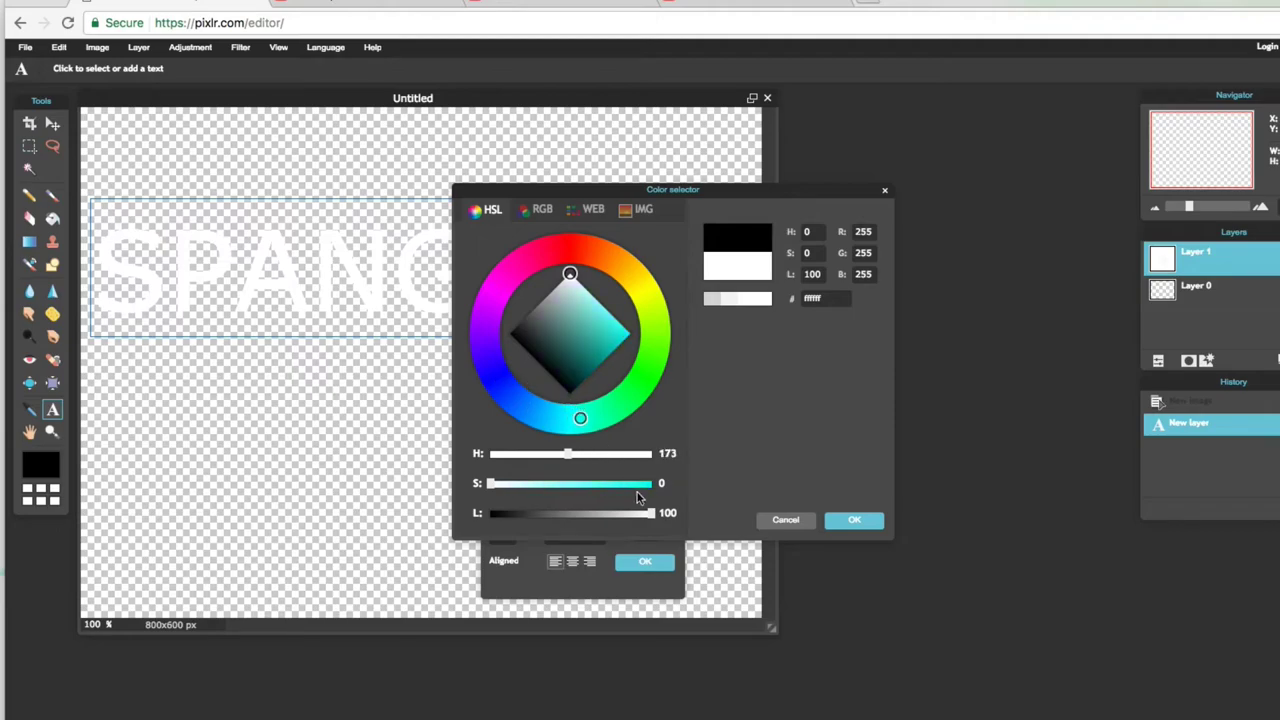
{"action": "mouse_move", "coordinate": [571, 274]}
{"action": "left_mouse_down"}
{"action": "mouse_move", "coordinate": [623, 337]}
{"action": "mouse_move", "coordinate": [652, 341]}
{"action": "left_mouse_up"}
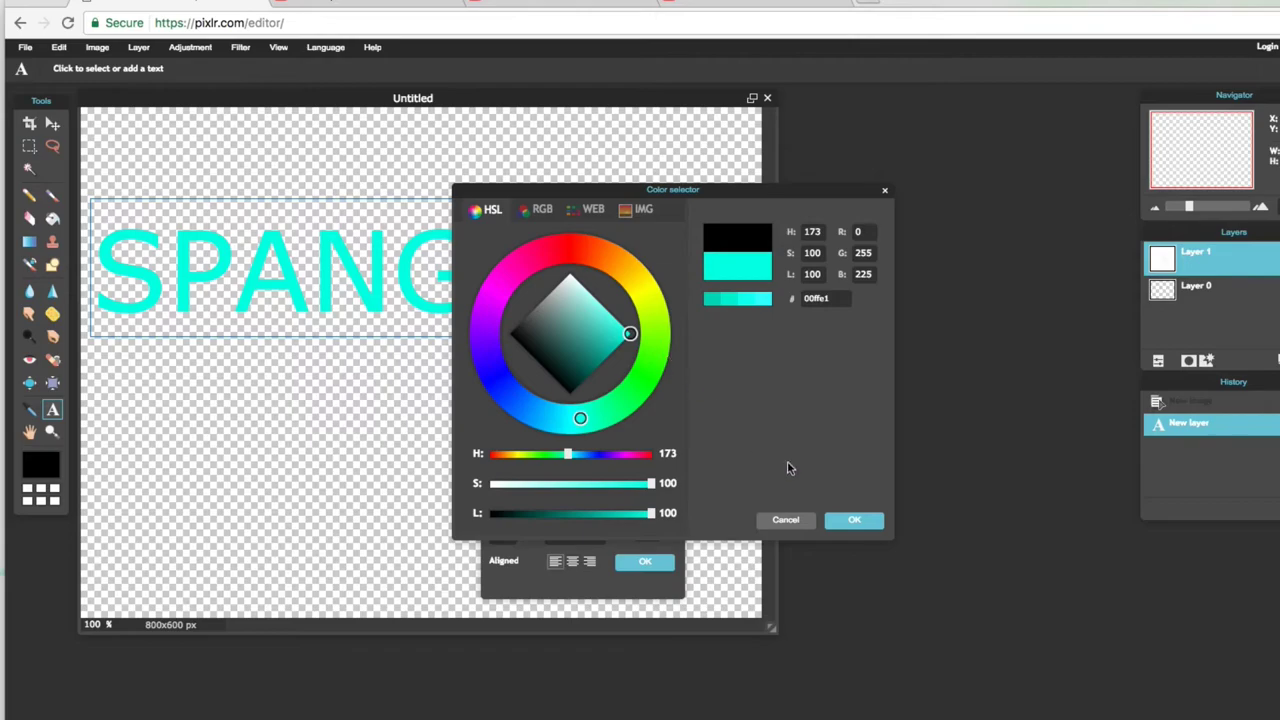
{"action": "left_click", "coordinate": [862, 520]}
Set the text in the Baloo font and nudge the word slightly right and up
{"action": "left_click", "coordinate": [547, 500]}
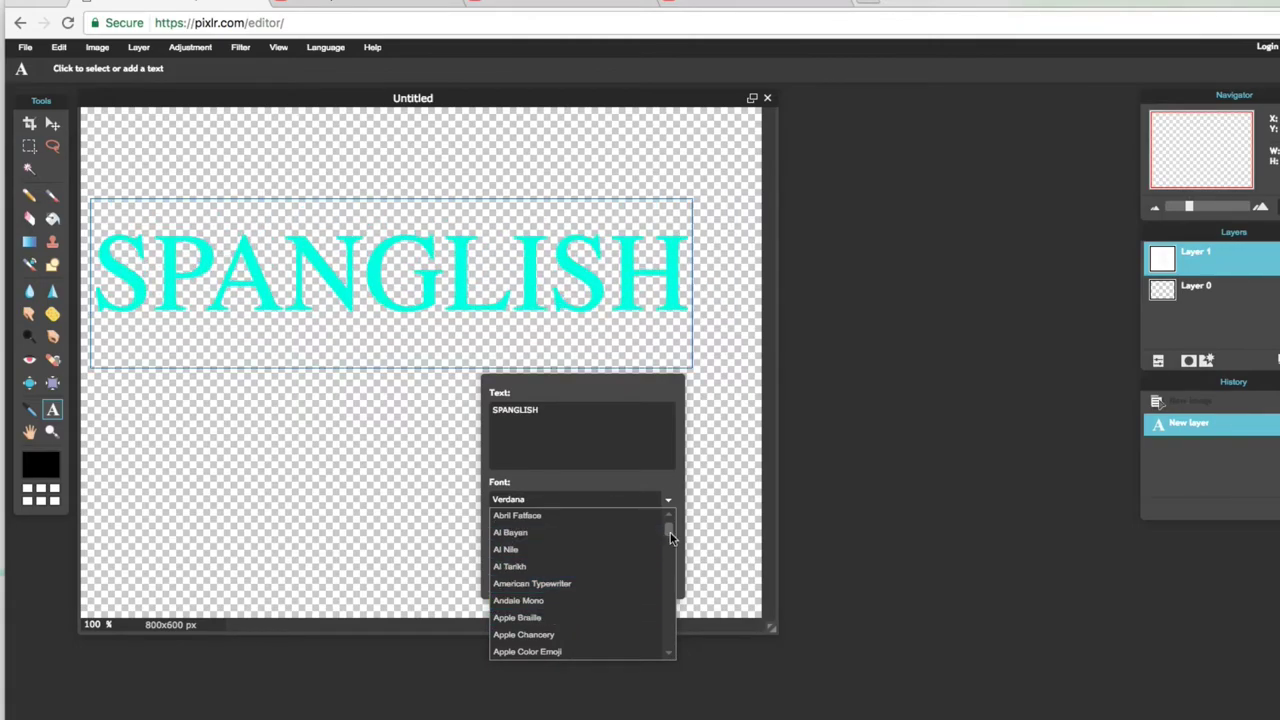
{"action": "left_click_drag", "start_coordinate": [667, 530], "coordinate": [670, 536]}
{"action": "scroll", "coordinate": [670, 536], "scroll_direction": "down", "scroll_amount": 4}
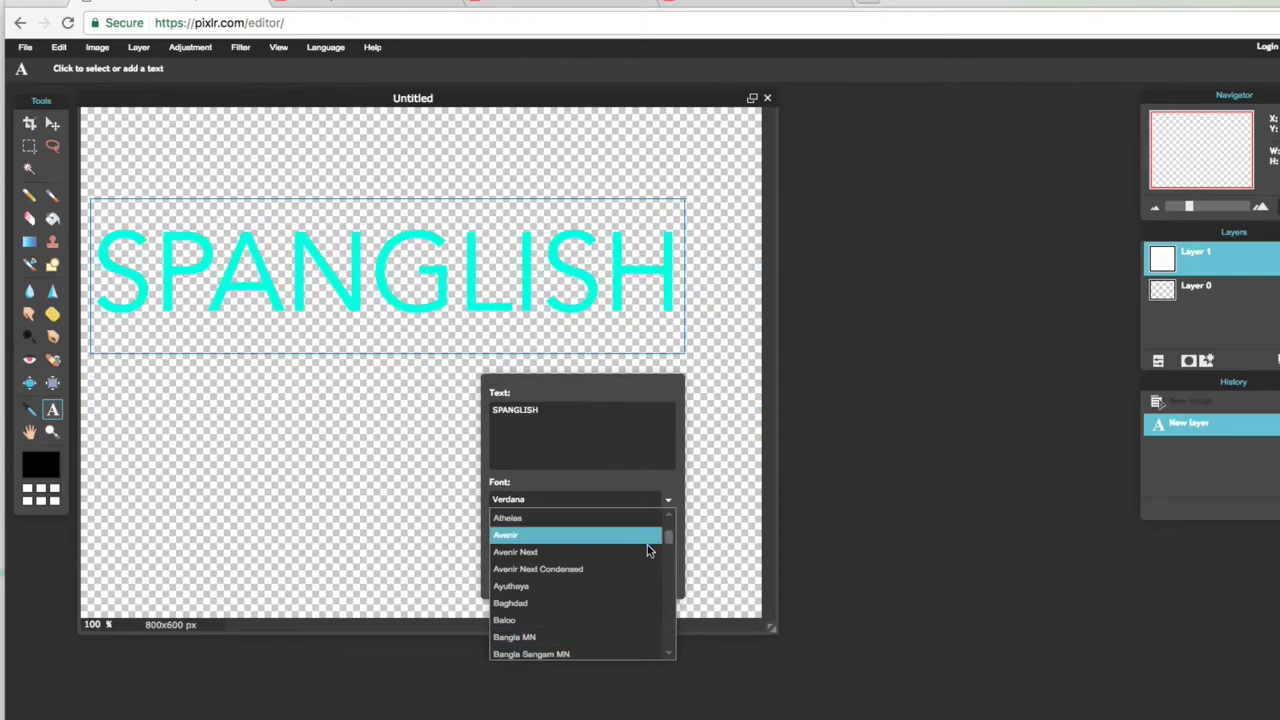
{"action": "left_click", "coordinate": [602, 627]}
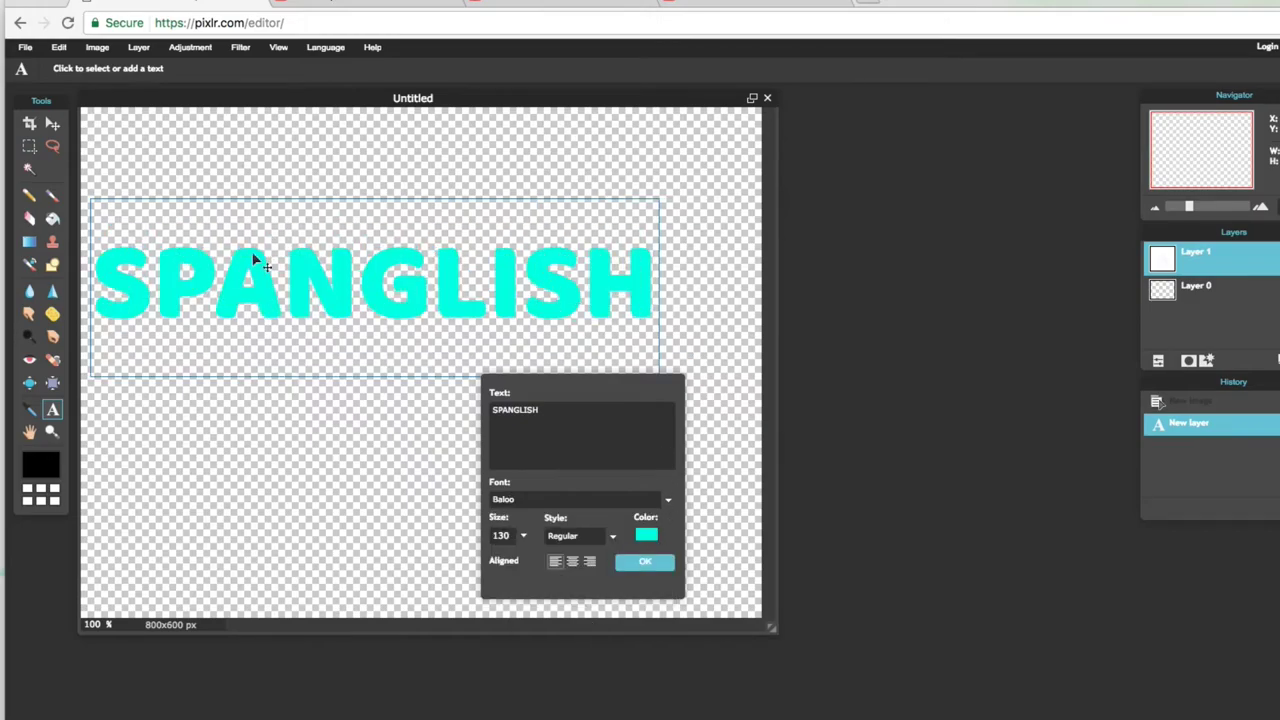
{"action": "left_click_drag", "start_coordinate": [314, 213], "coordinate": [353, 193]}
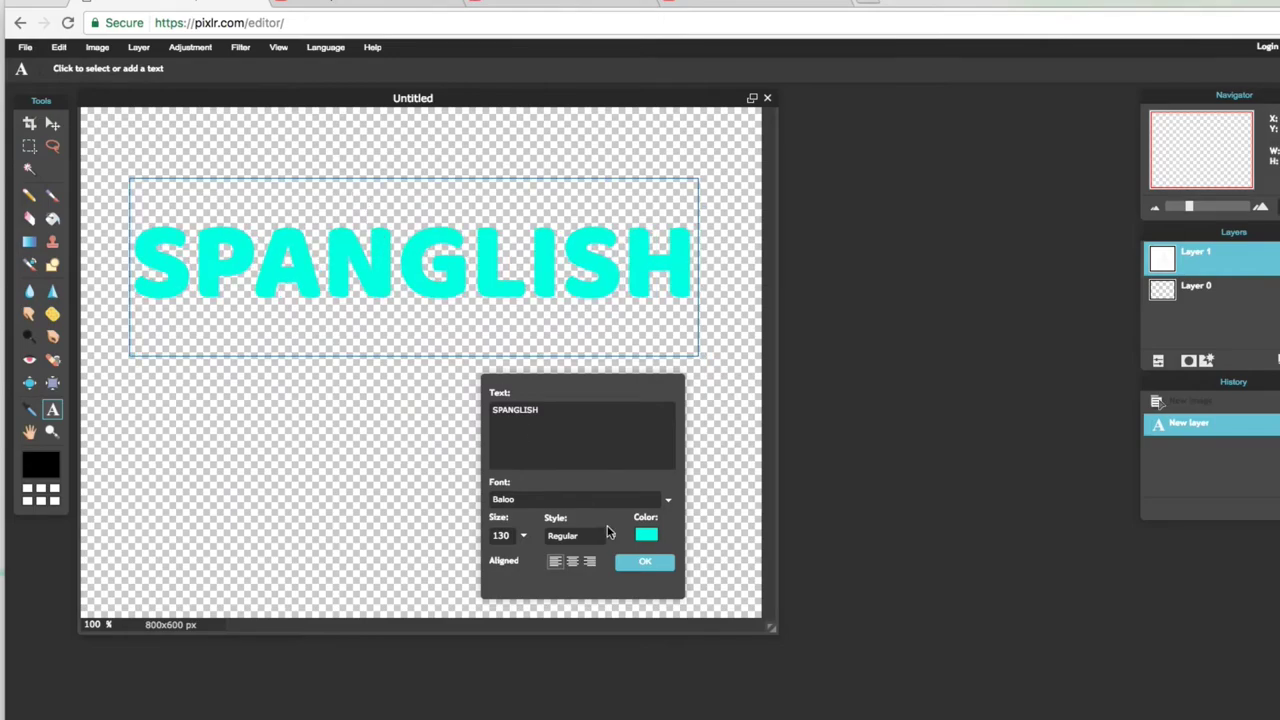
Commit the text and add an outer glow layer style with hardness 10
{"action": "left_click", "coordinate": [641, 566]}
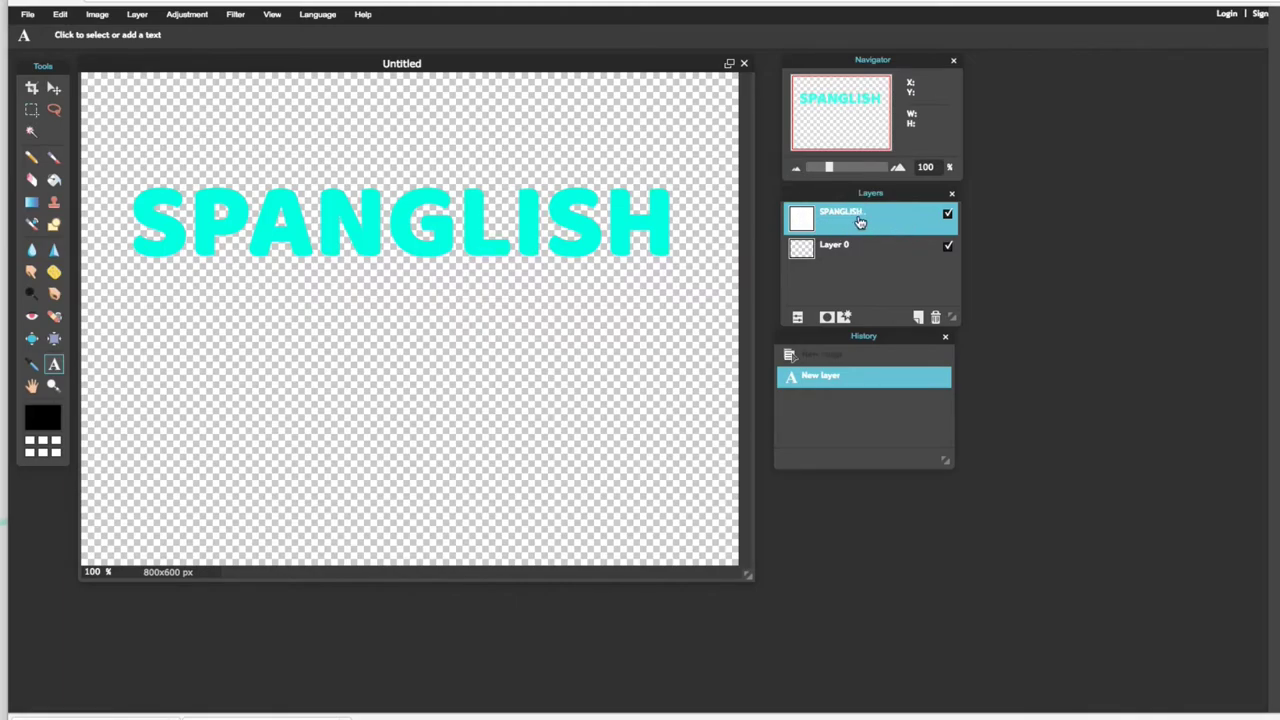
{"action": "left_click", "coordinate": [845, 318]}
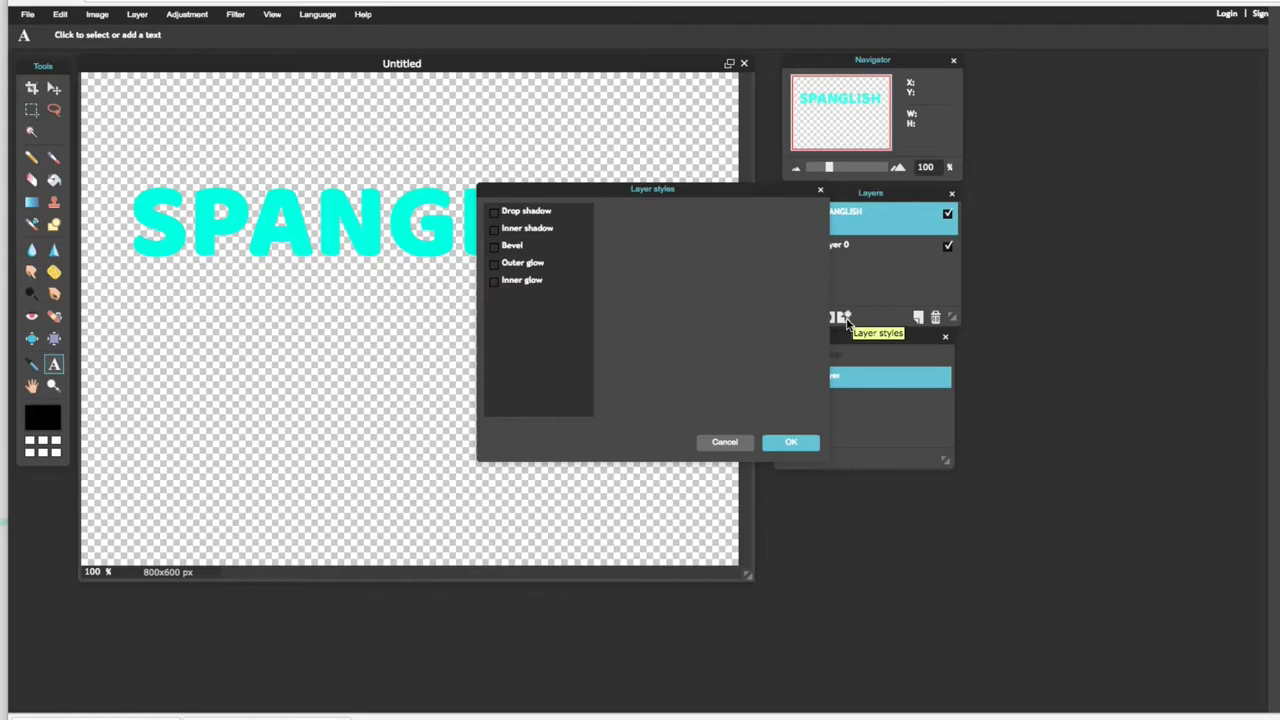
{"action": "left_click", "coordinate": [494, 265]}
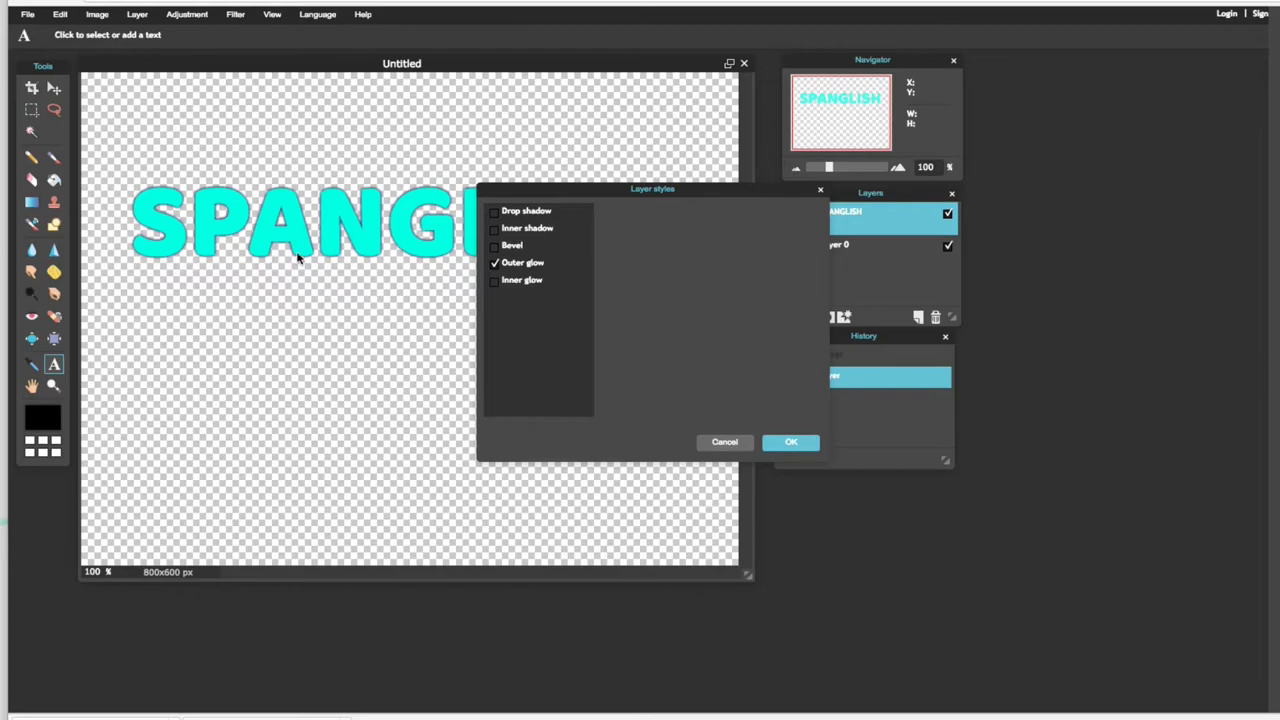
{"action": "left_click", "coordinate": [540, 268]}
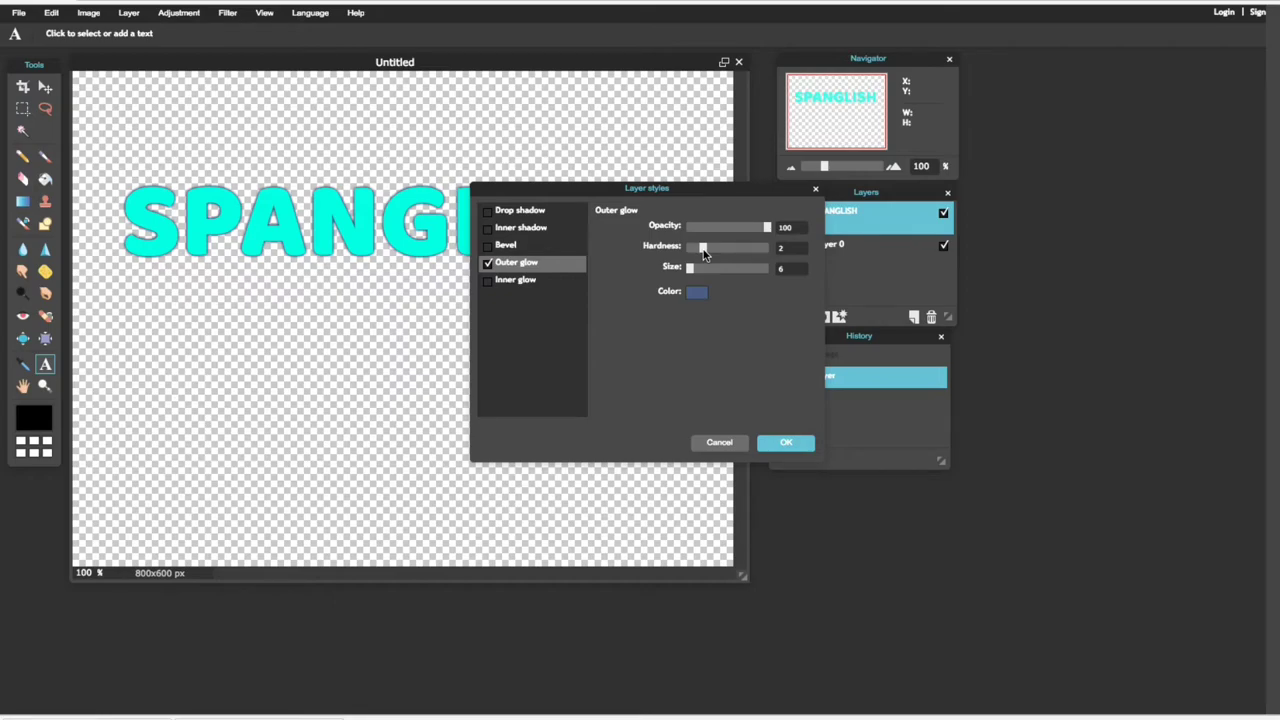
{"action": "left_click_drag", "start_coordinate": [704, 253], "coordinate": [777, 259]}
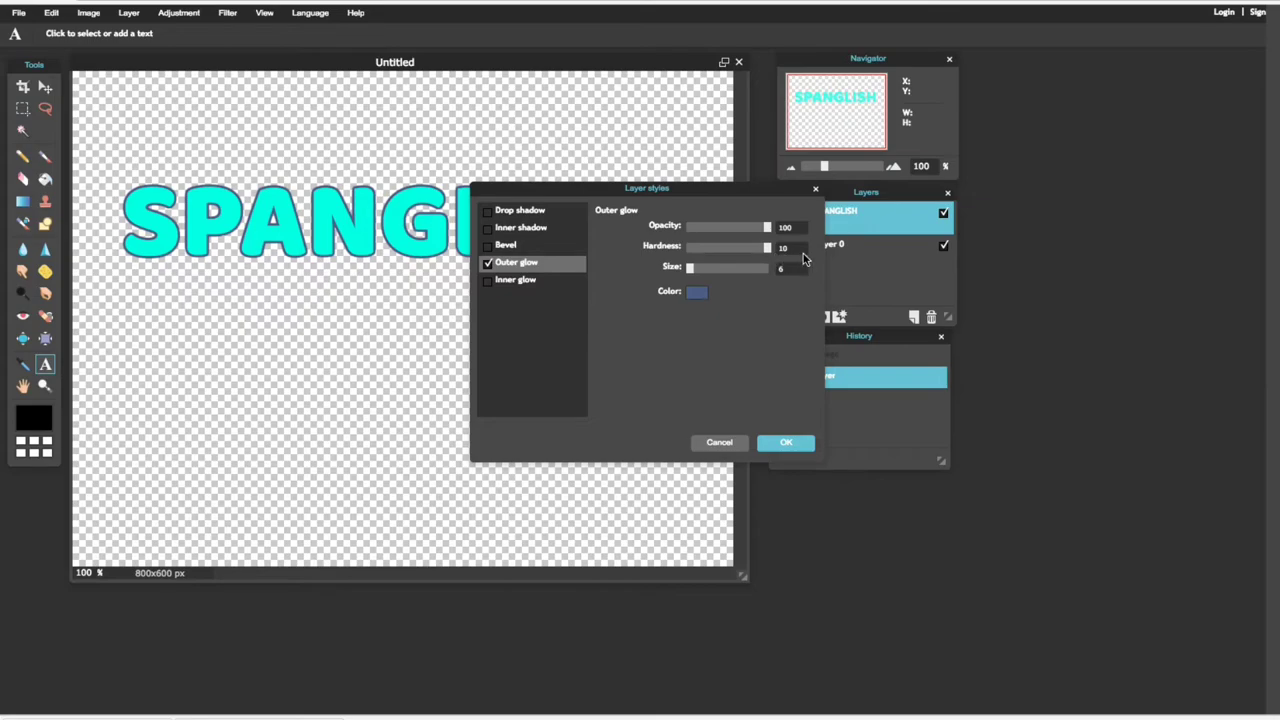
Set the outer glow colour to a saturated bright yellow
{"action": "left_click", "coordinate": [699, 292]}
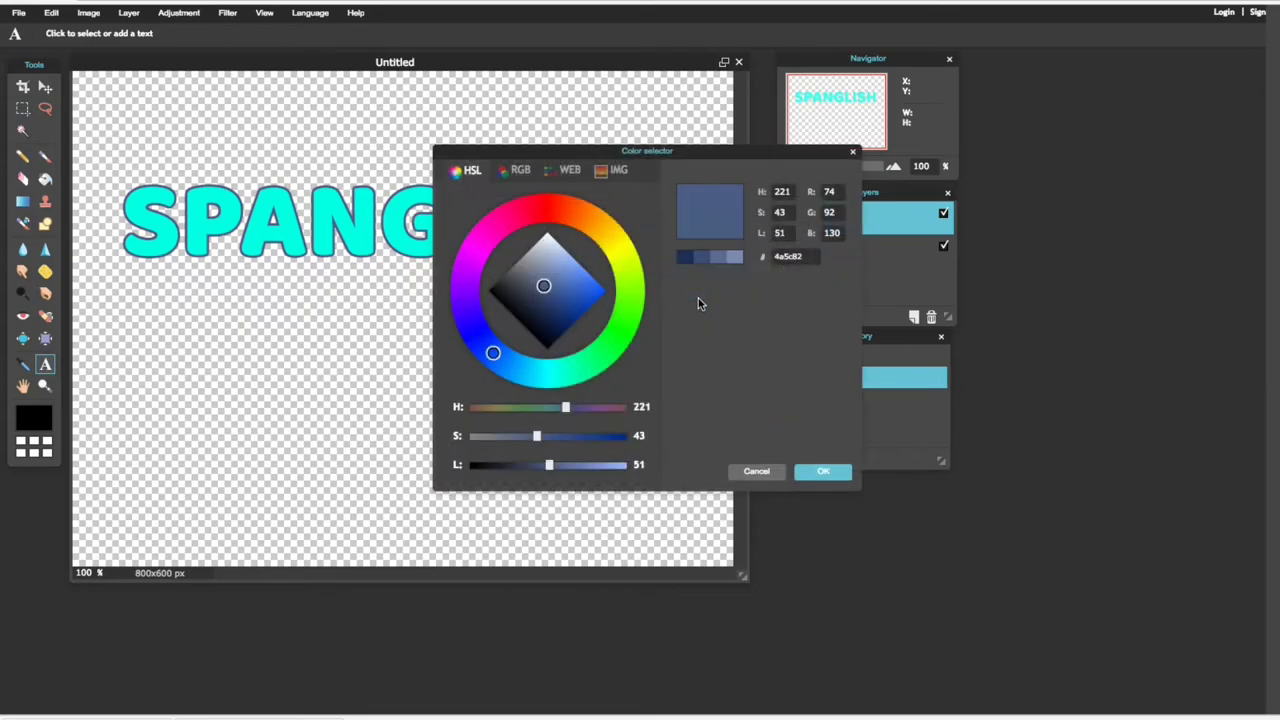
{"action": "left_click", "coordinate": [511, 226]}
{"action": "left_click", "coordinate": [605, 234]}
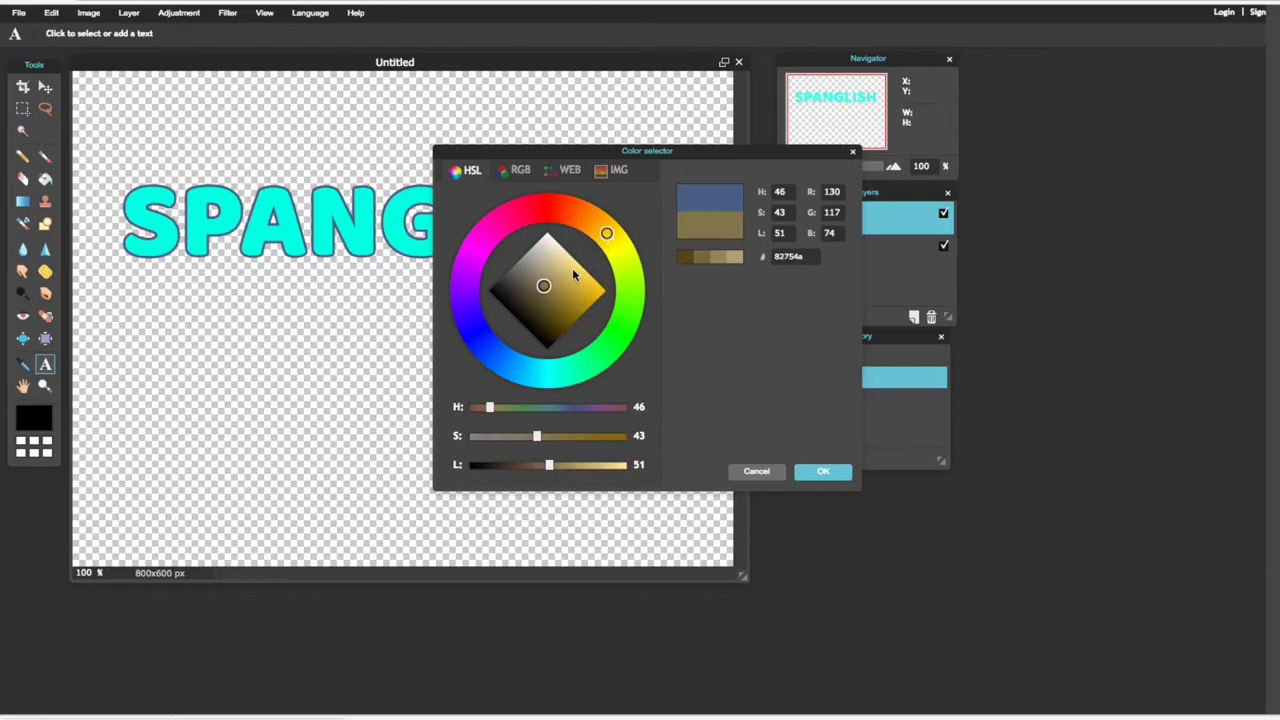
{"action": "left_click_drag", "start_coordinate": [571, 277], "coordinate": [603, 290]}
{"action": "left_click", "coordinate": [610, 237]}
{"action": "left_click", "coordinate": [823, 473]}
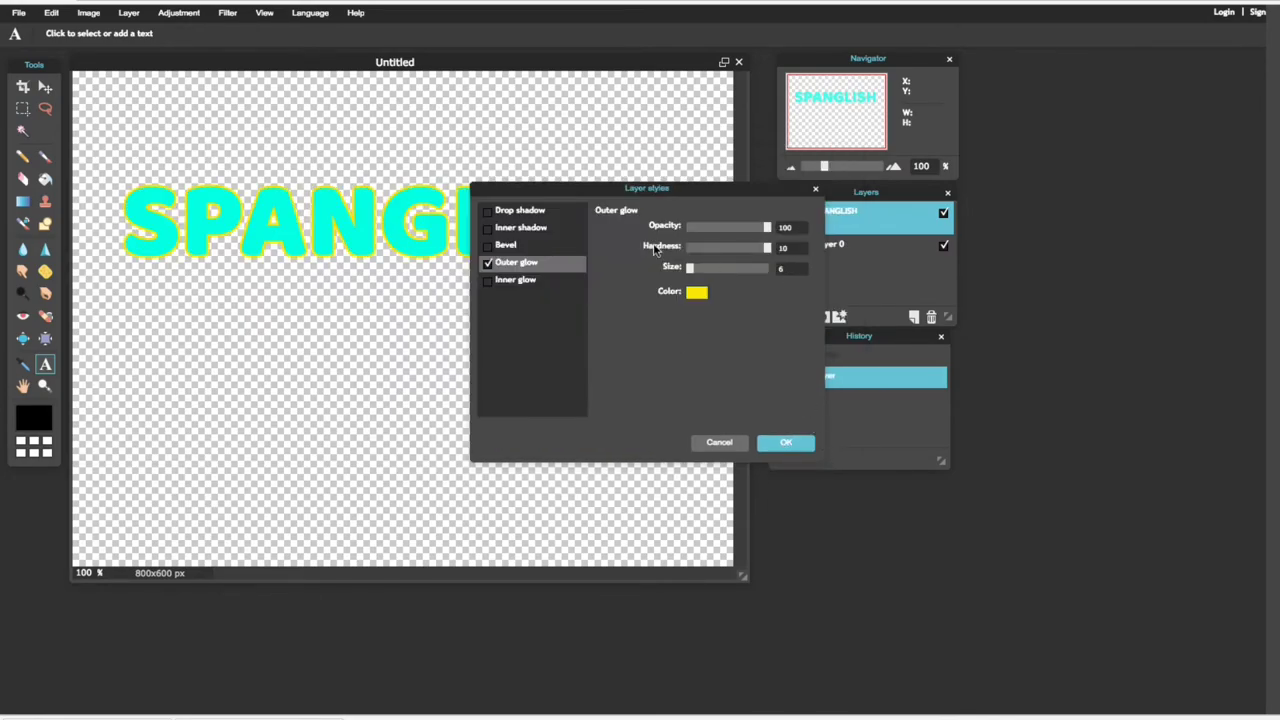
Set the yellow glow size to 14 and apply the outer glow
{"action": "mouse_move", "coordinate": [692, 274]}
{"action": "left_mouse_down"}
{"action": "mouse_move", "coordinate": [757, 287]}
{"action": "mouse_move", "coordinate": [699, 287]}
{"action": "left_mouse_up"}
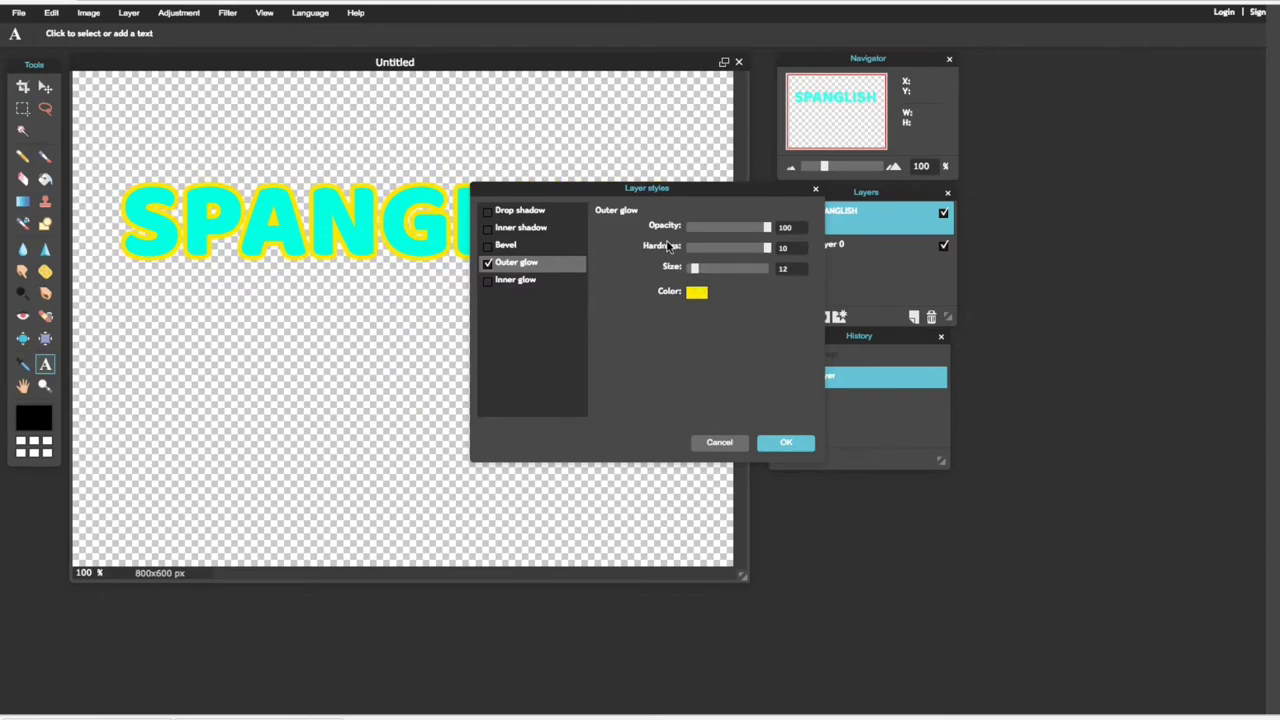
{"action": "left_click_drag", "start_coordinate": [598, 185], "coordinate": [503, 300]}
{"action": "mouse_move", "coordinate": [605, 383]}
{"action": "left_mouse_down"}
{"action": "mouse_move", "coordinate": [640, 386]}
{"action": "mouse_move", "coordinate": [606, 388]}
{"action": "left_mouse_up"}
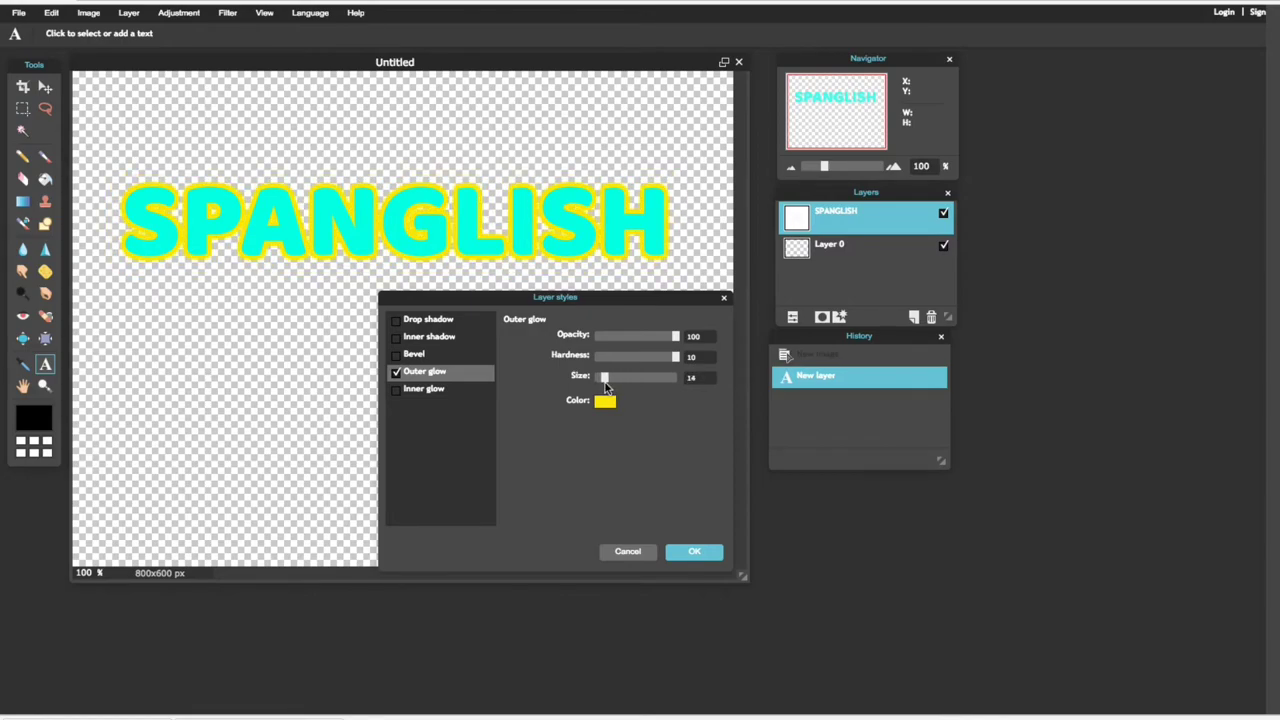
{"action": "left_click", "coordinate": [695, 552]}
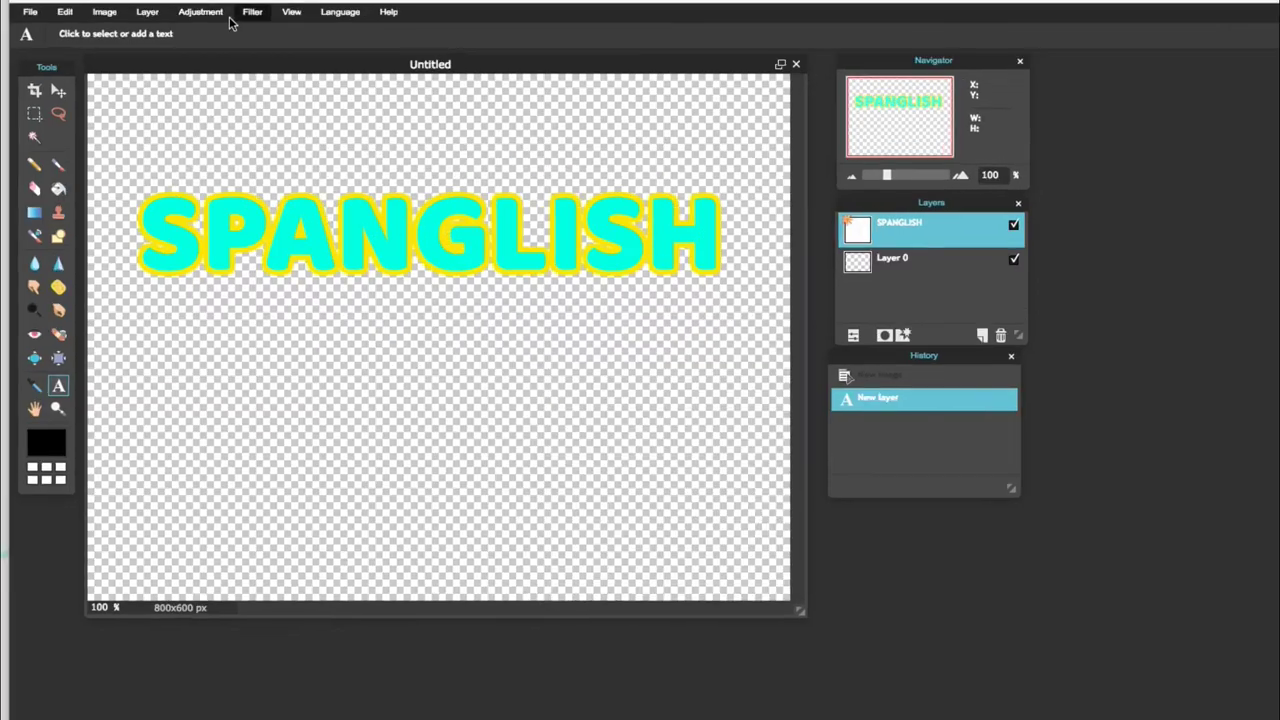
Use Layer > Merge down to combine the text layer with Layer 0
{"action": "left_click", "coordinate": [166, 13]}
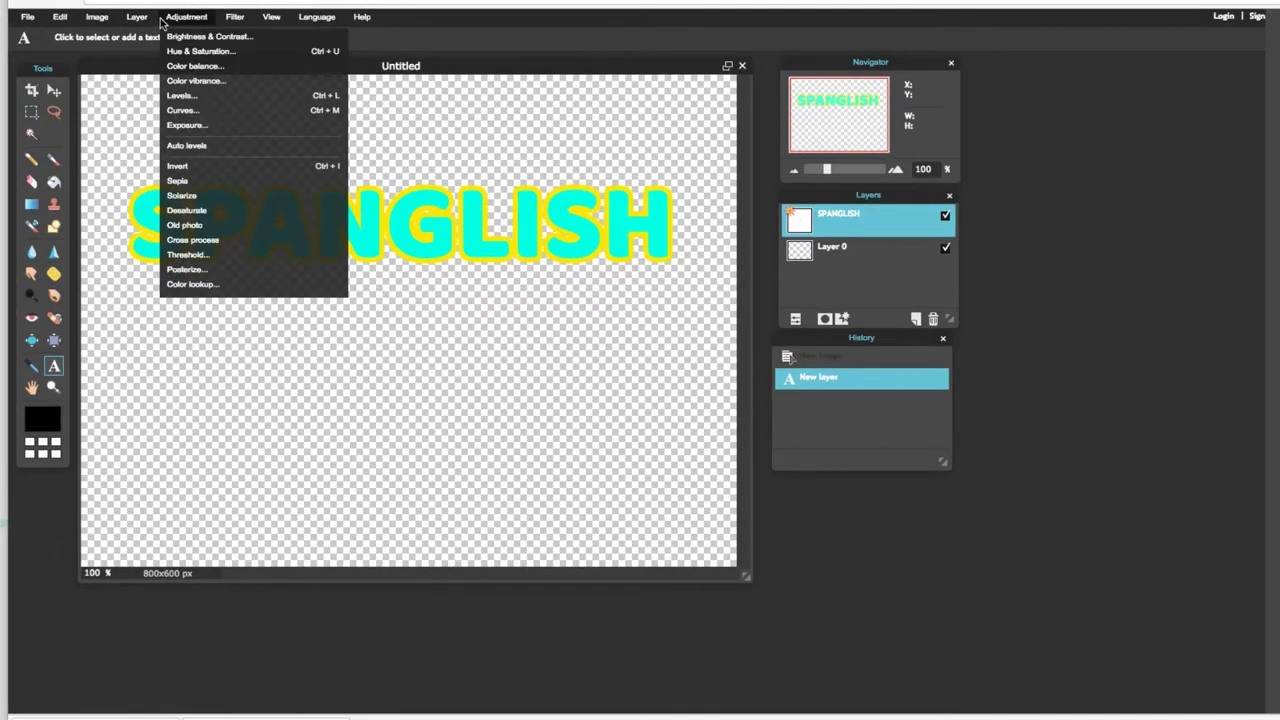
{"action": "mouse_move", "coordinate": [149, 17]}
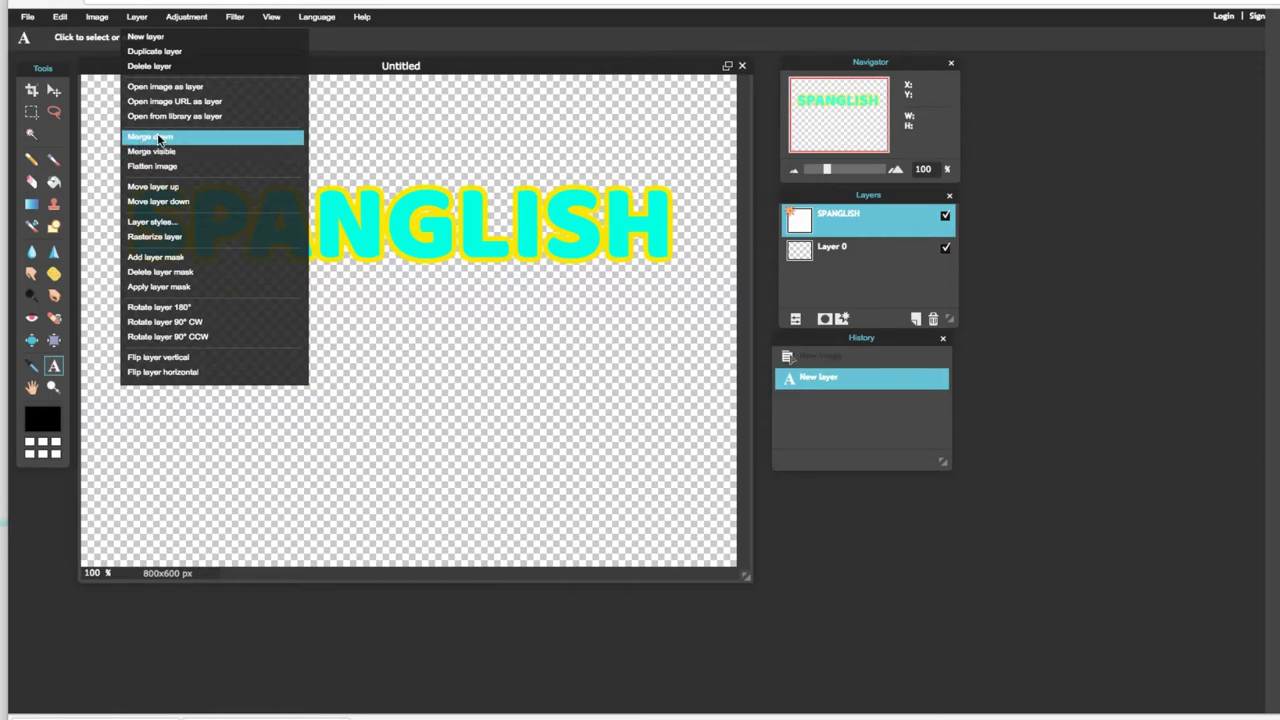
{"action": "left_click", "coordinate": [157, 139]}
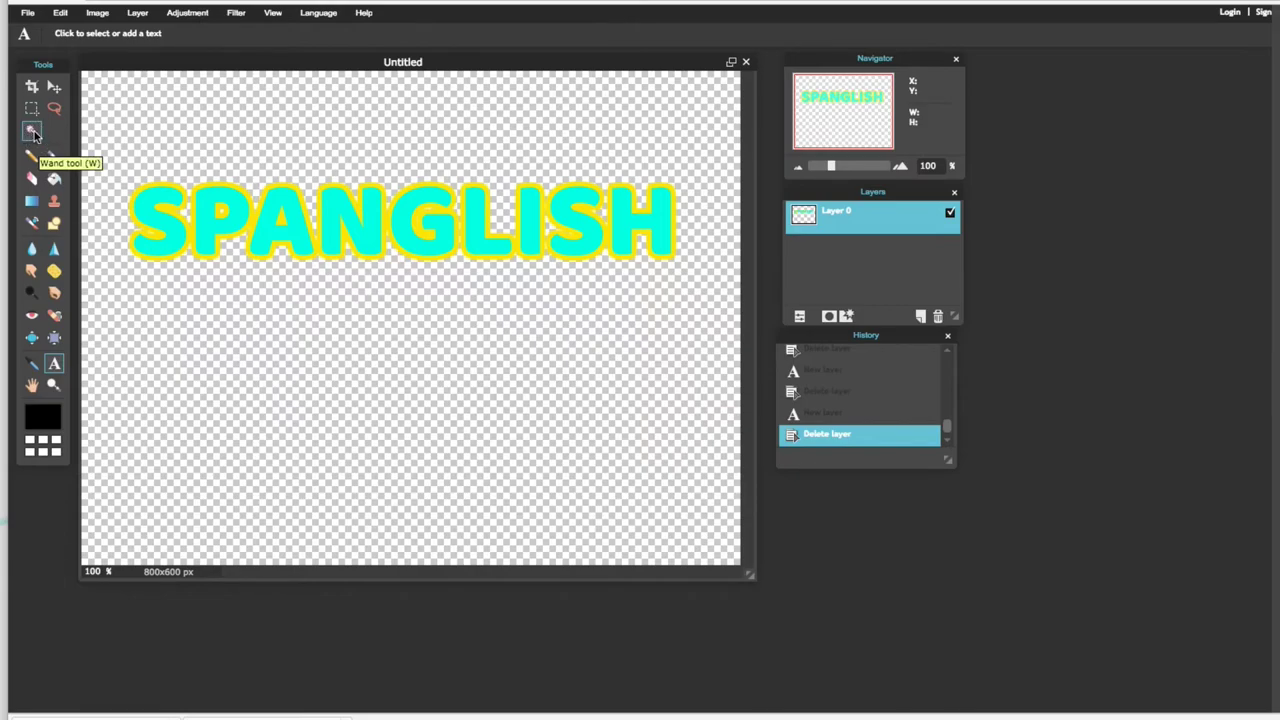
Magic-wand select the whole glowing SPANGLISH word, a 663 x 95 px selection
{"action": "left_click", "coordinate": [32, 132]}
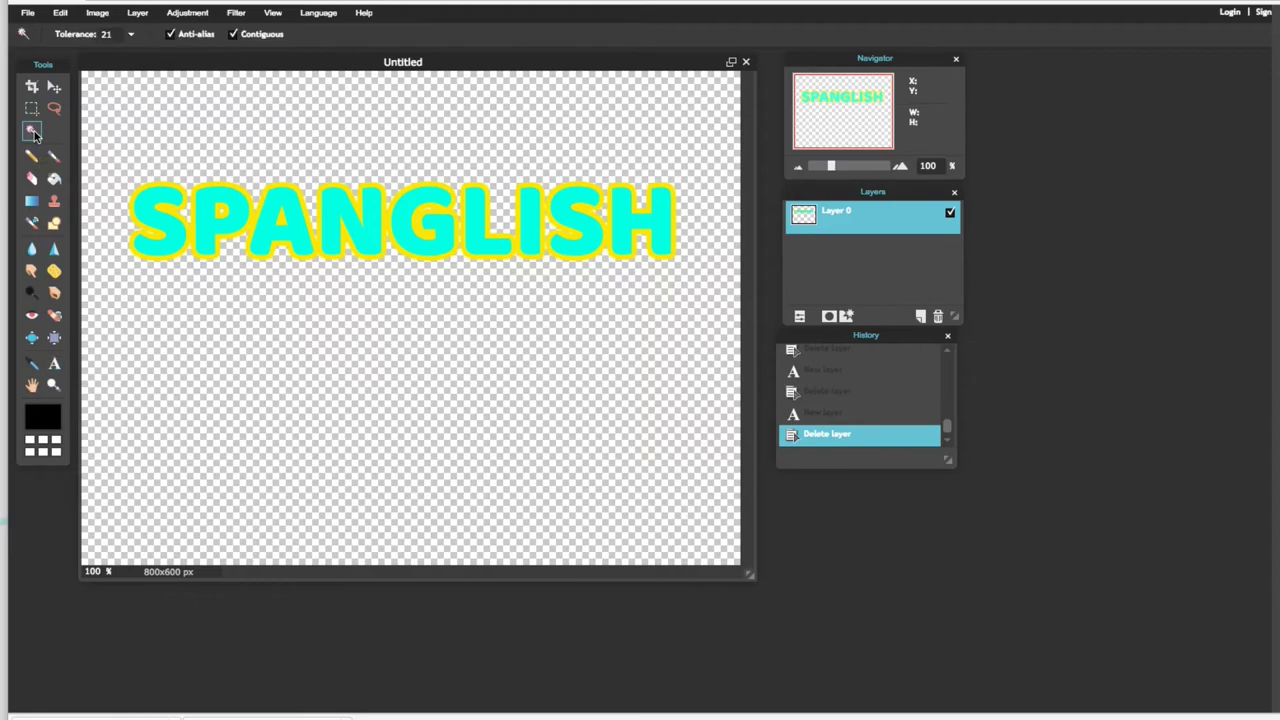
{"action": "left_click", "coordinate": [155, 213]}
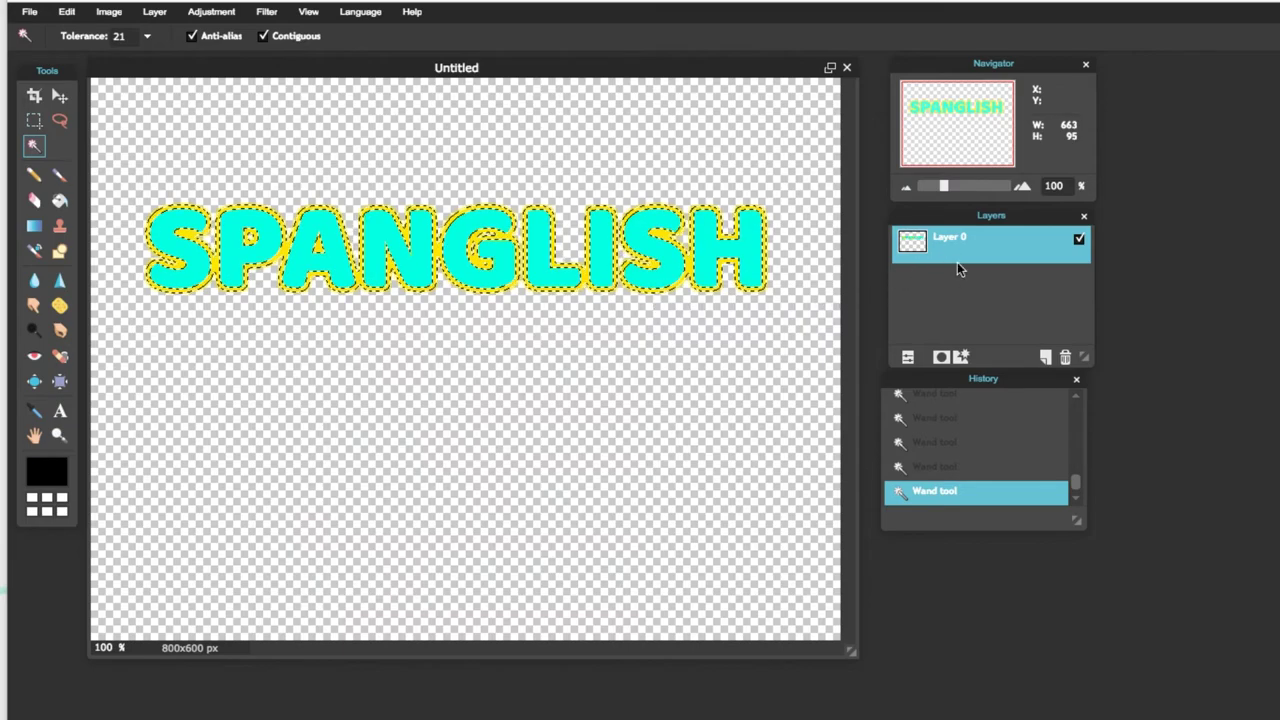
Add an outer glow layer style with adjusted hardness and a bright pink colour
{"action": "left_click", "coordinate": [964, 357]}
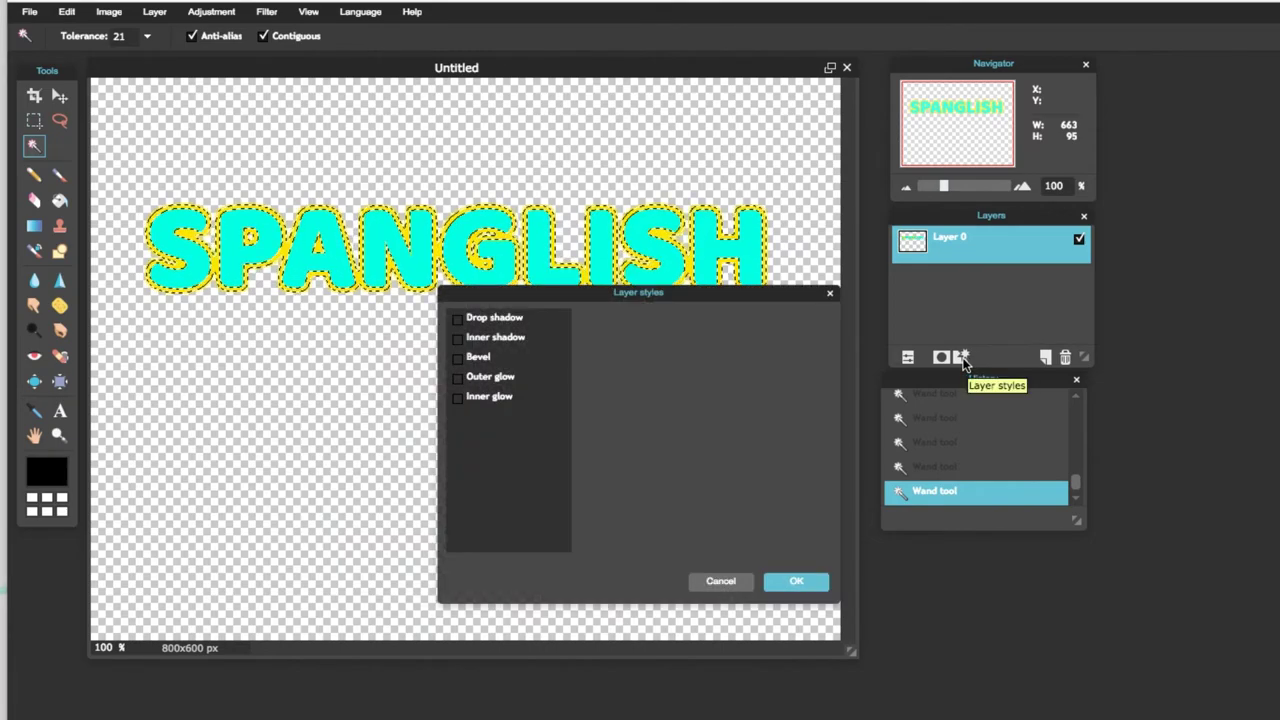
{"action": "left_click", "coordinate": [459, 379]}
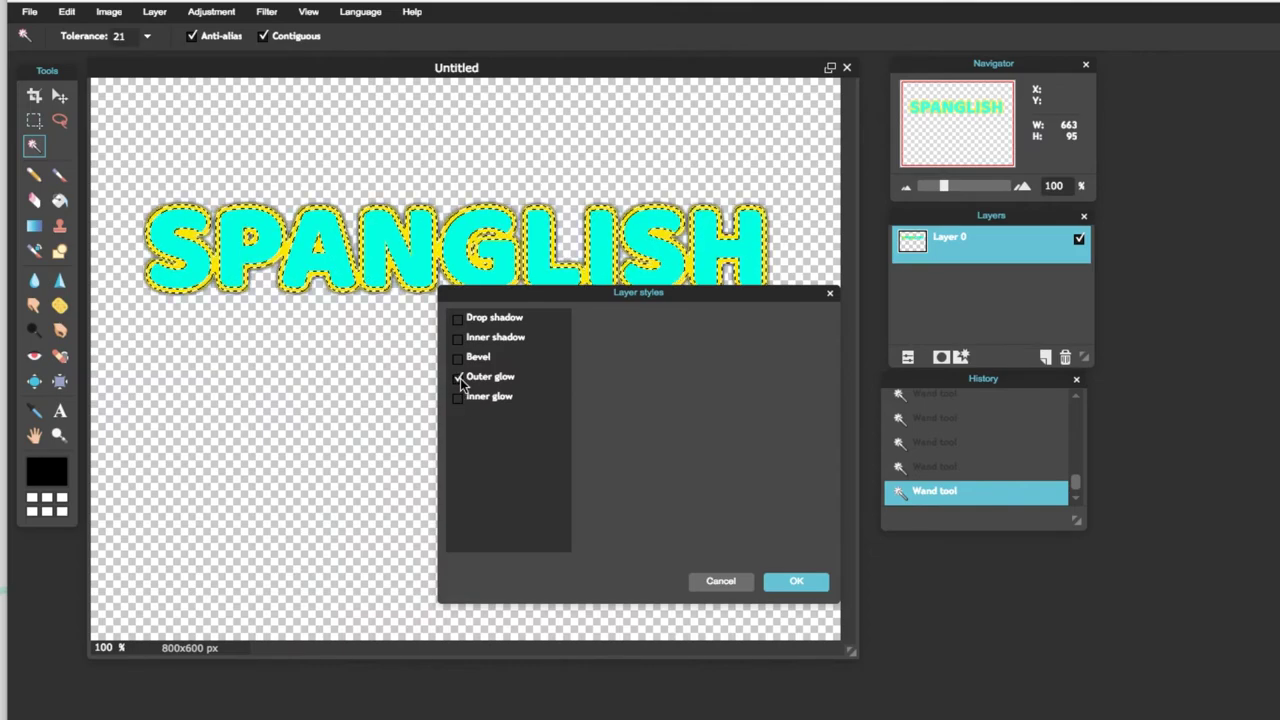
{"action": "left_click", "coordinate": [490, 377]}
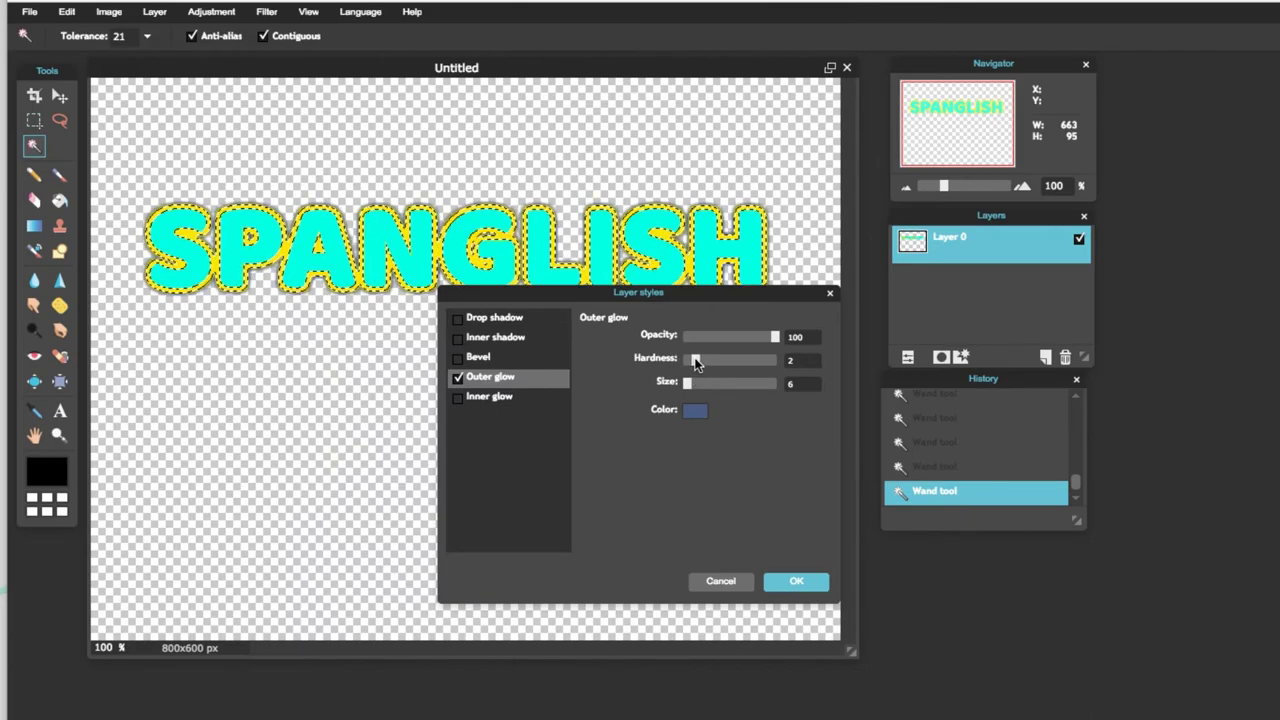
{"action": "left_click_drag", "start_coordinate": [697, 362], "coordinate": [775, 360]}
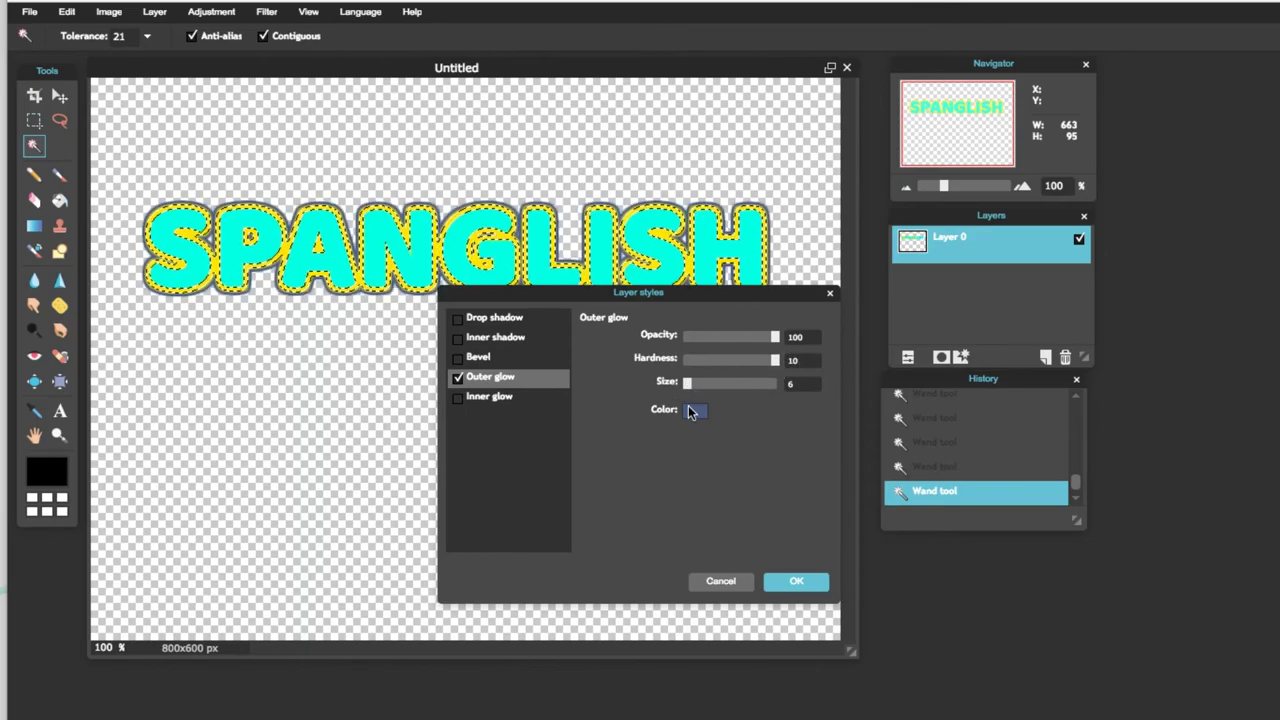
{"action": "left_click", "coordinate": [690, 411]}
{"action": "left_click", "coordinate": [472, 355]}
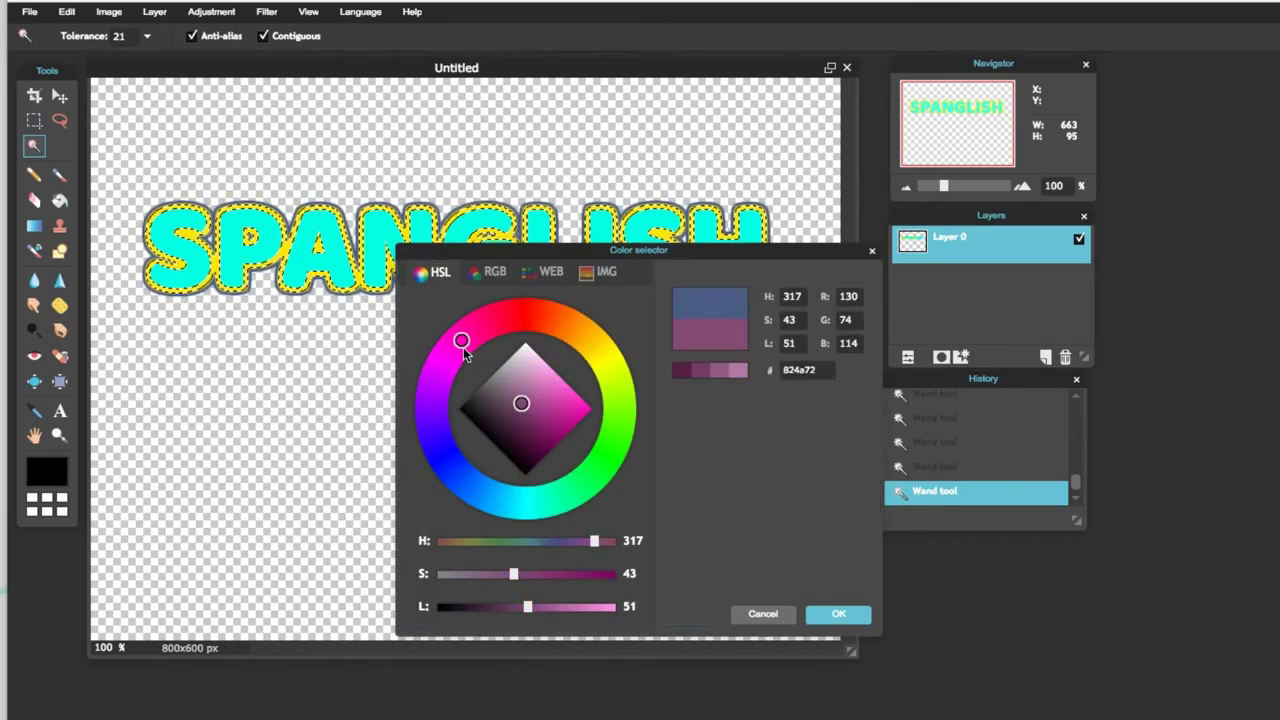
{"action": "left_click_drag", "start_coordinate": [523, 404], "coordinate": [606, 420]}
{"action": "left_click", "coordinate": [838, 614]}
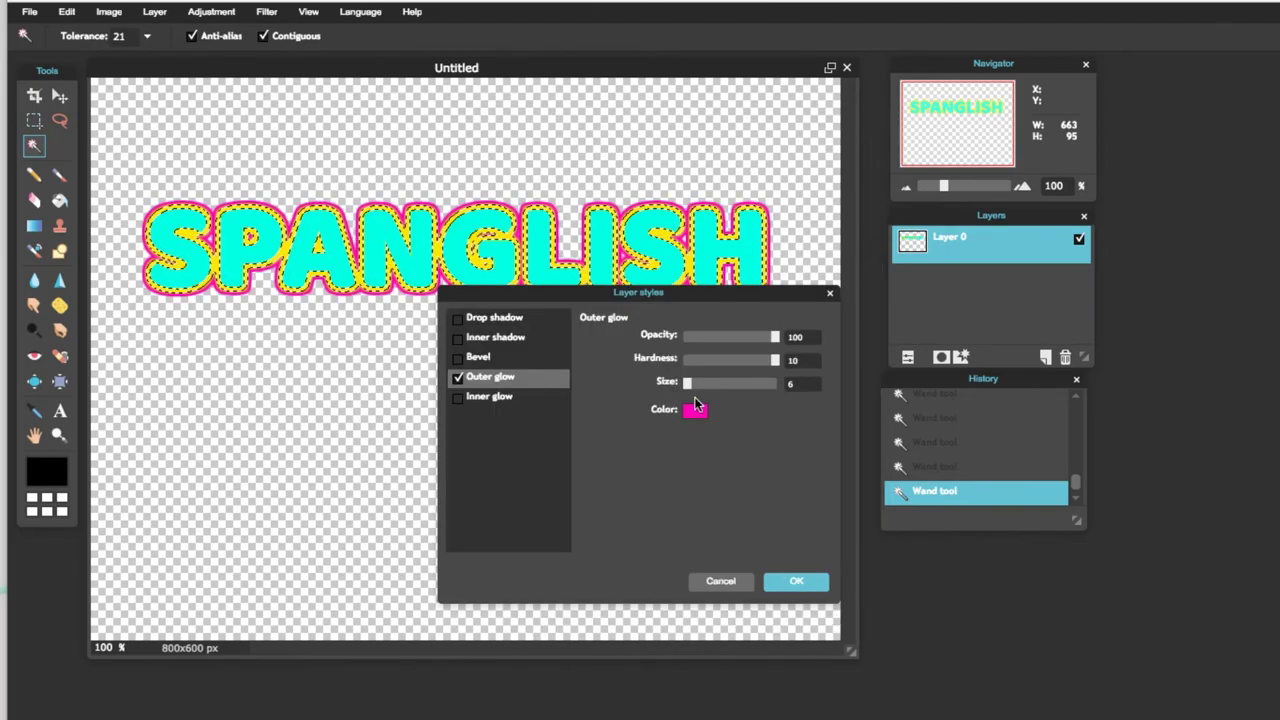
Set the pink glow size to about 10, apply it, and clear the selection
{"action": "left_click_drag", "start_coordinate": [687, 382], "coordinate": [695, 390]}
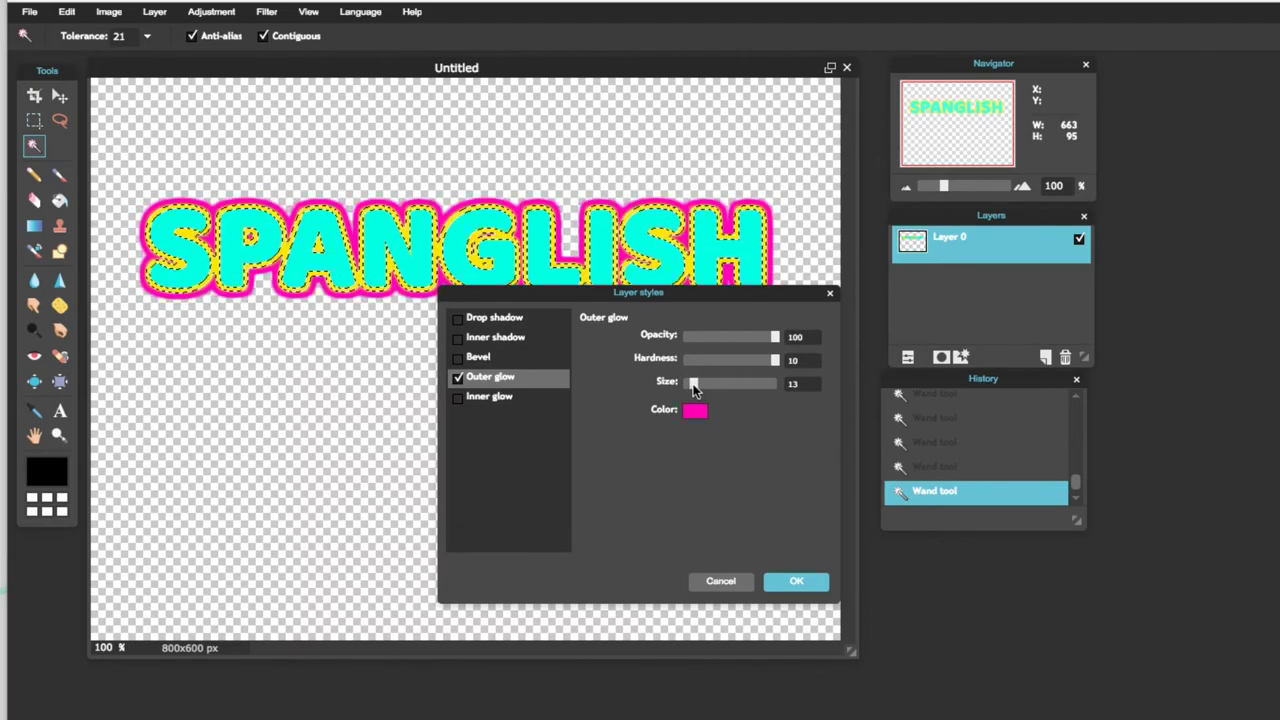
{"action": "left_click_drag", "start_coordinate": [694, 388], "coordinate": [692, 388]}
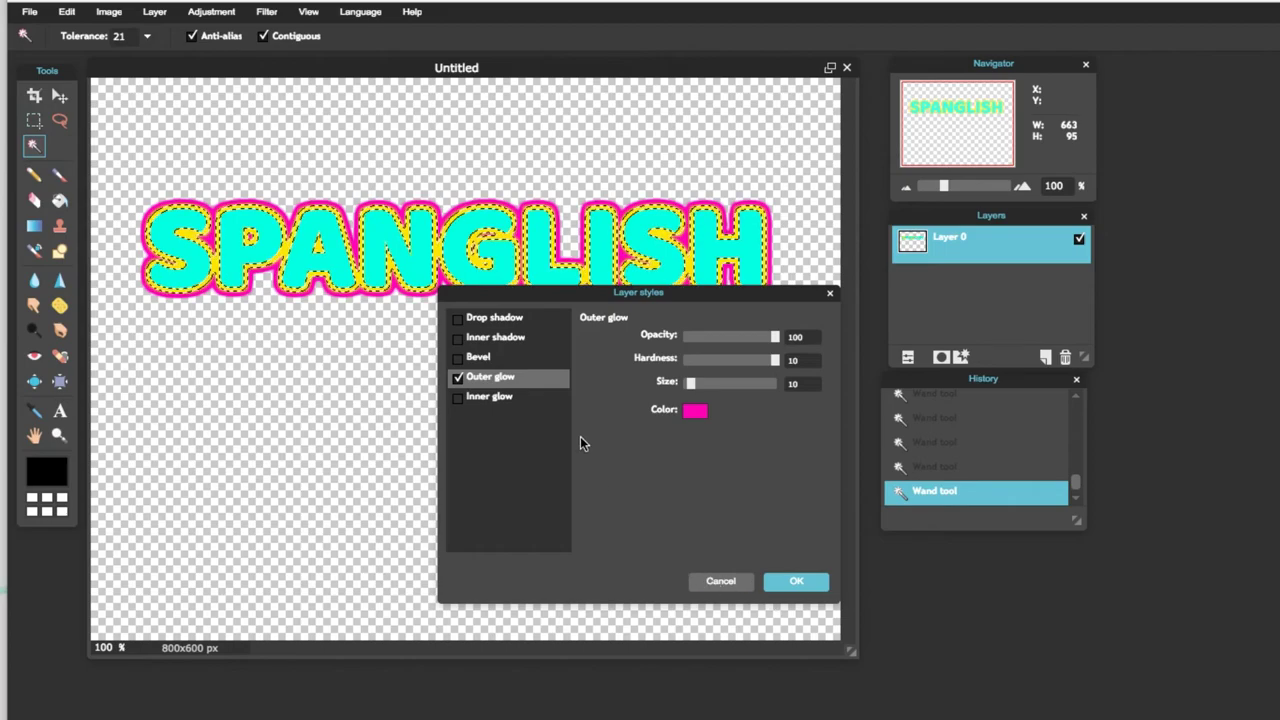
{"action": "left_click", "coordinate": [797, 583]}
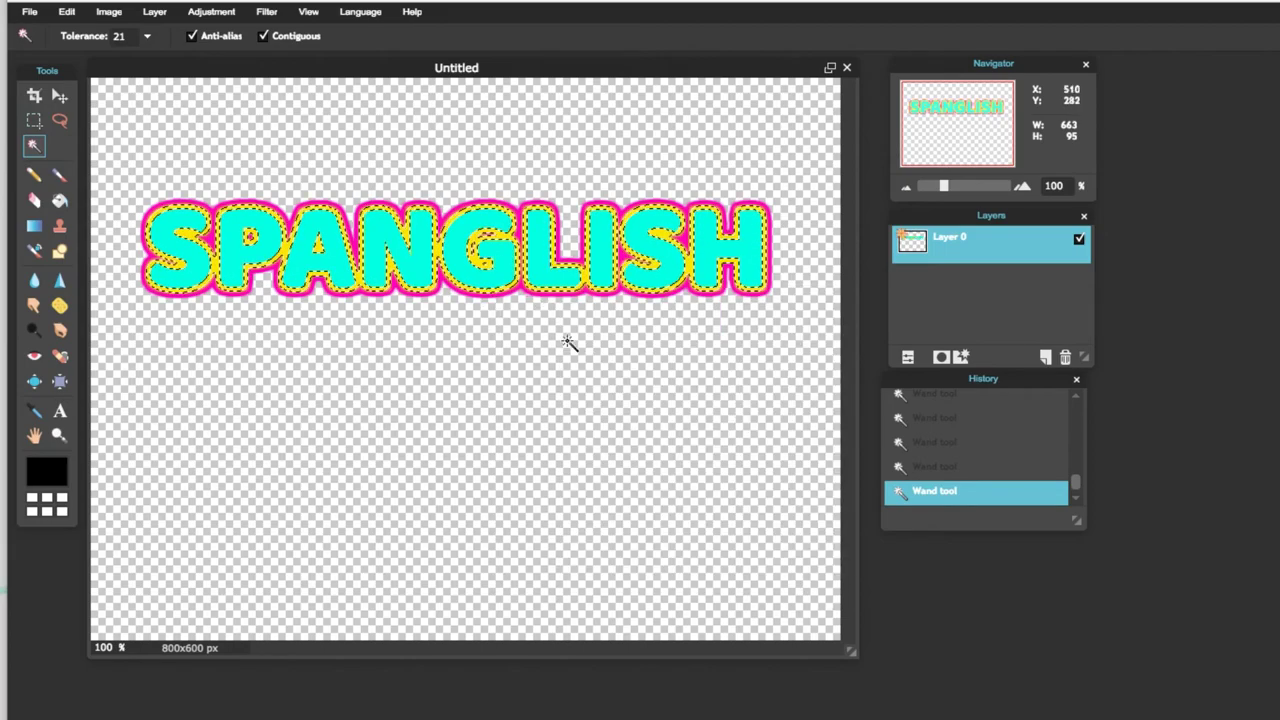
{"action": "key", "text": "ctrl+d"}
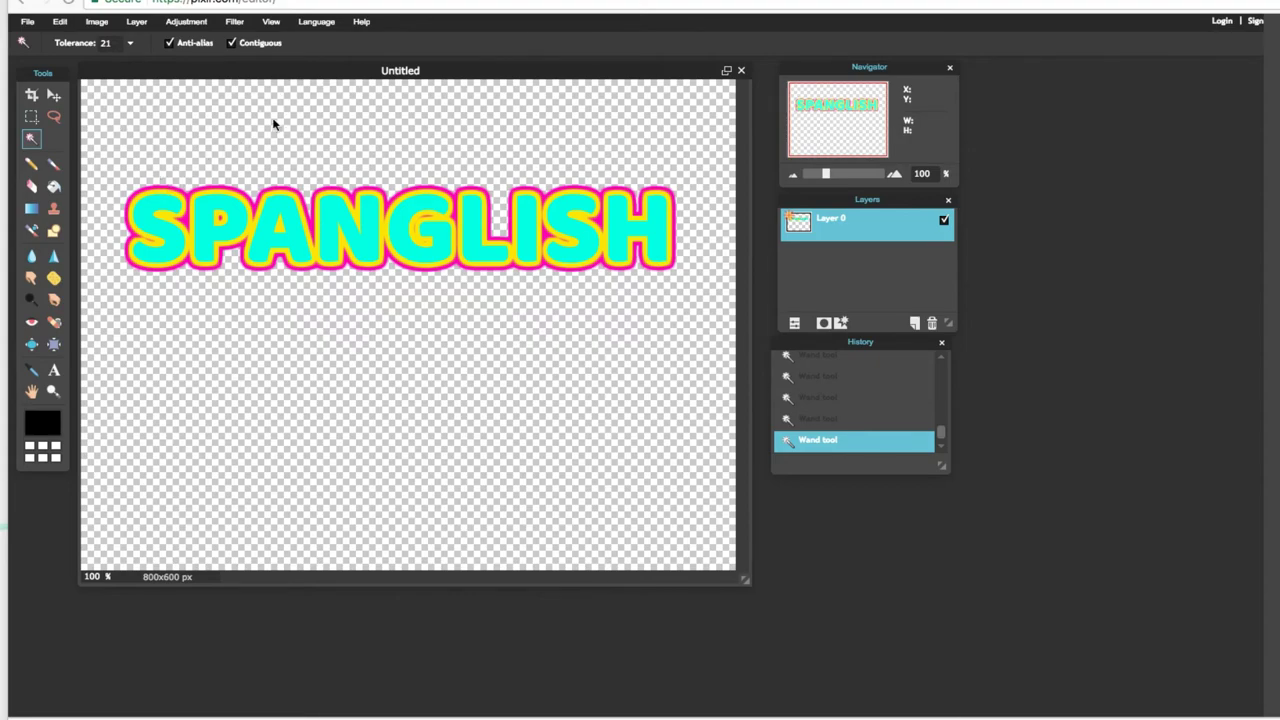
Save the image as spanglish in transparent PNG format, continuing to the Desktop Save As dialog
{"action": "left_click", "coordinate": [29, 22]}
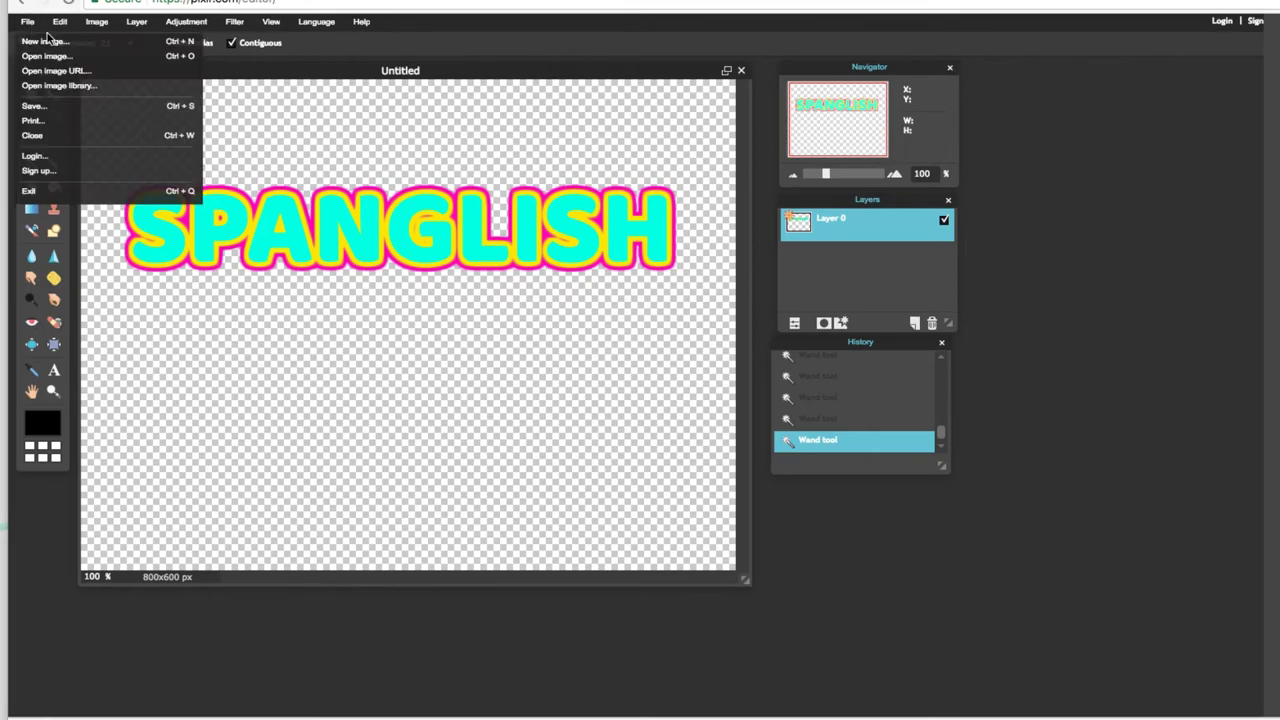
{"action": "left_click", "coordinate": [51, 108]}
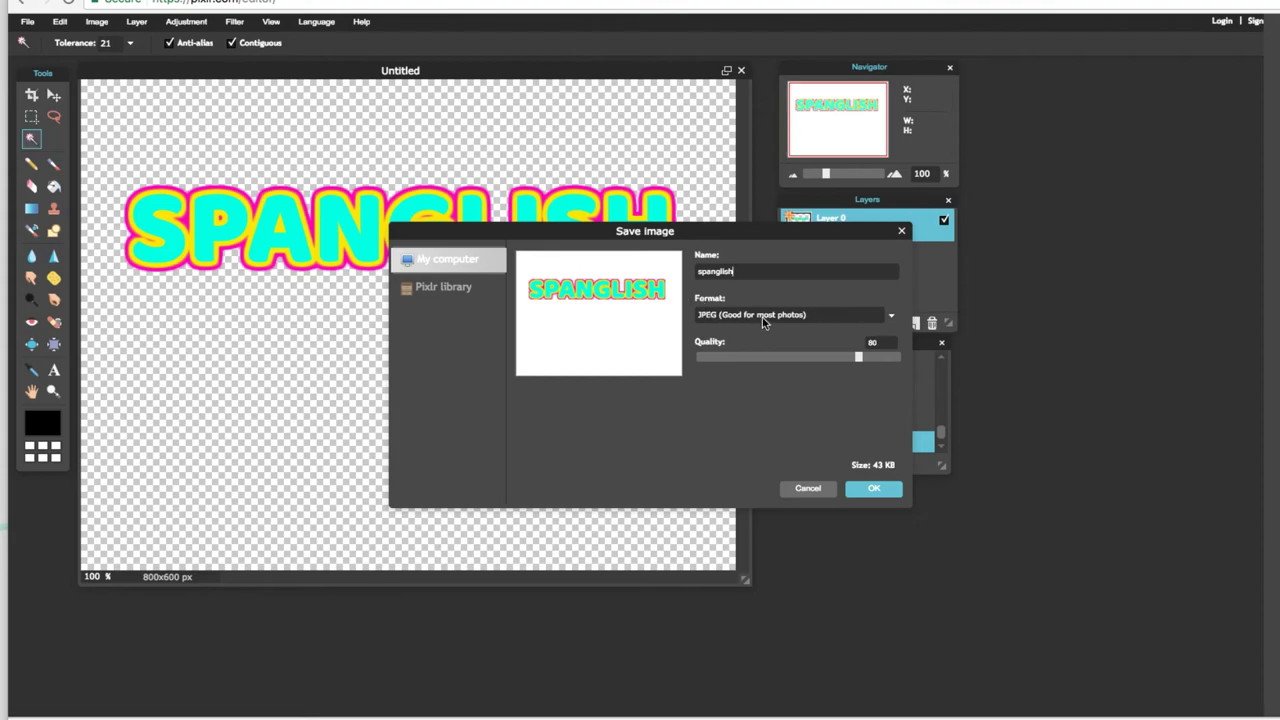
{"action": "left_click", "coordinate": [763, 322]}
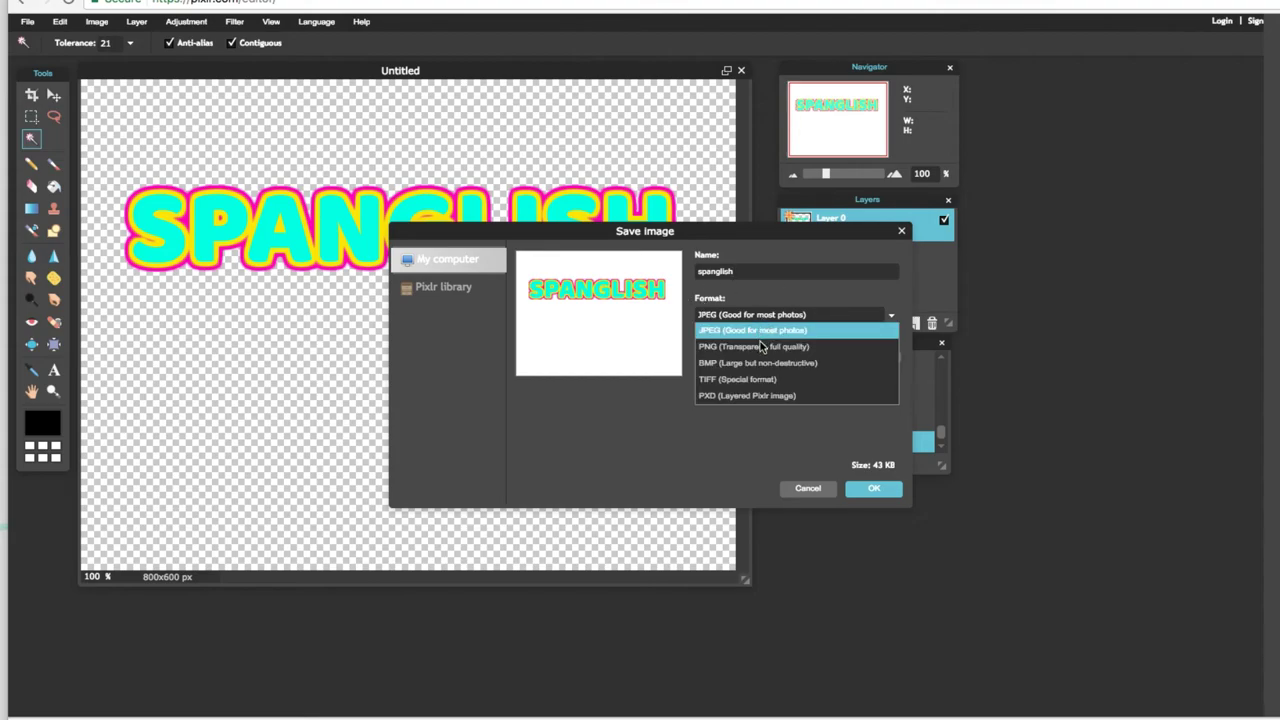
{"action": "left_click", "coordinate": [709, 350]}
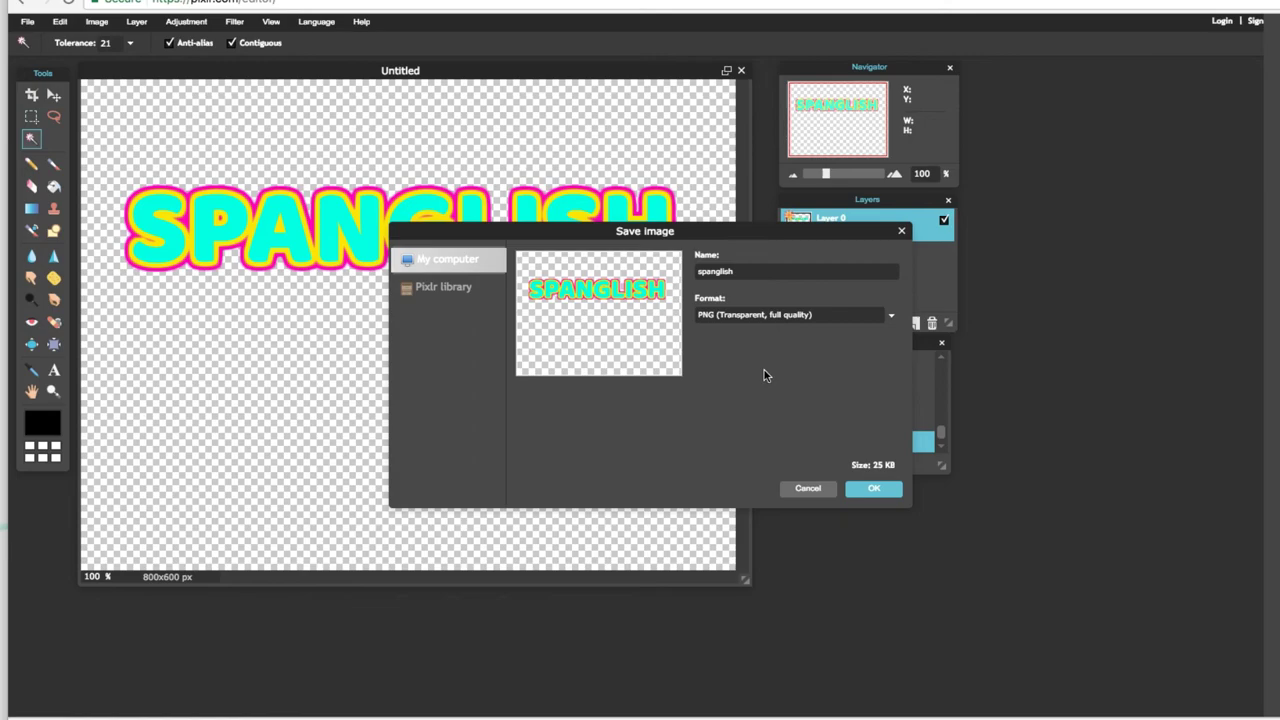
{"action": "left_click", "coordinate": [872, 489]}
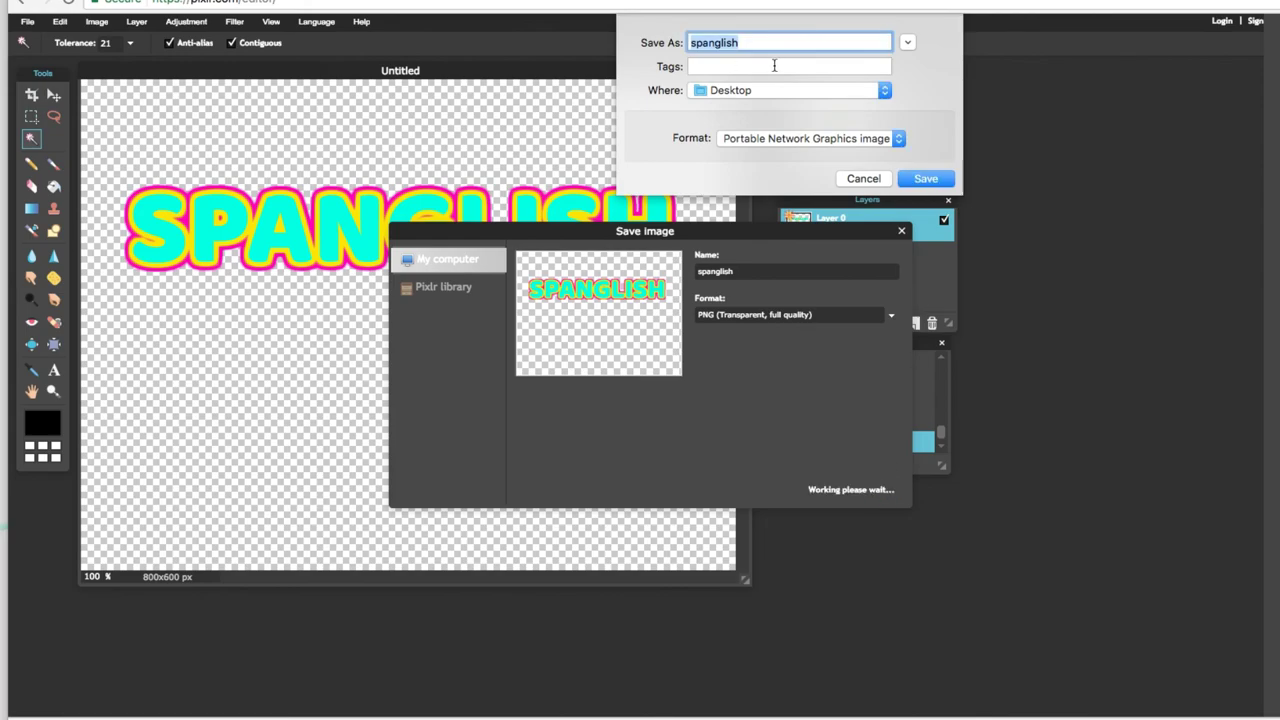
{"action": "left_click", "coordinate": [924, 179]}
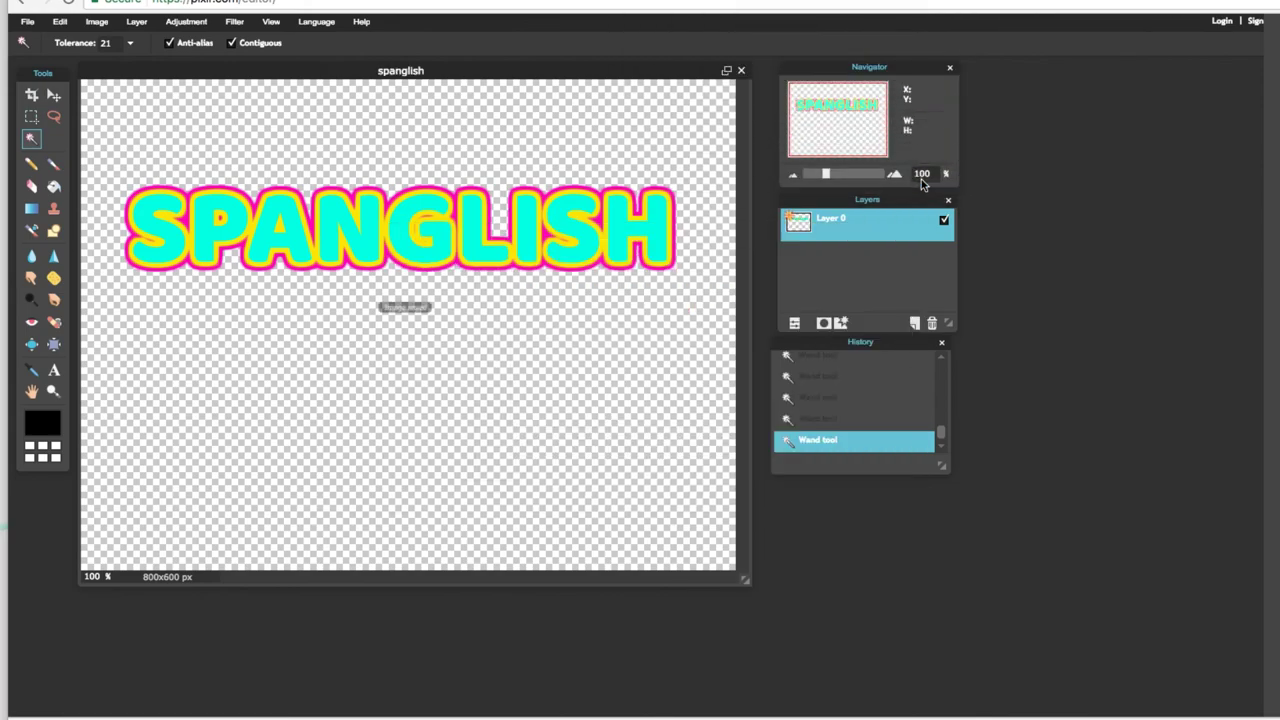